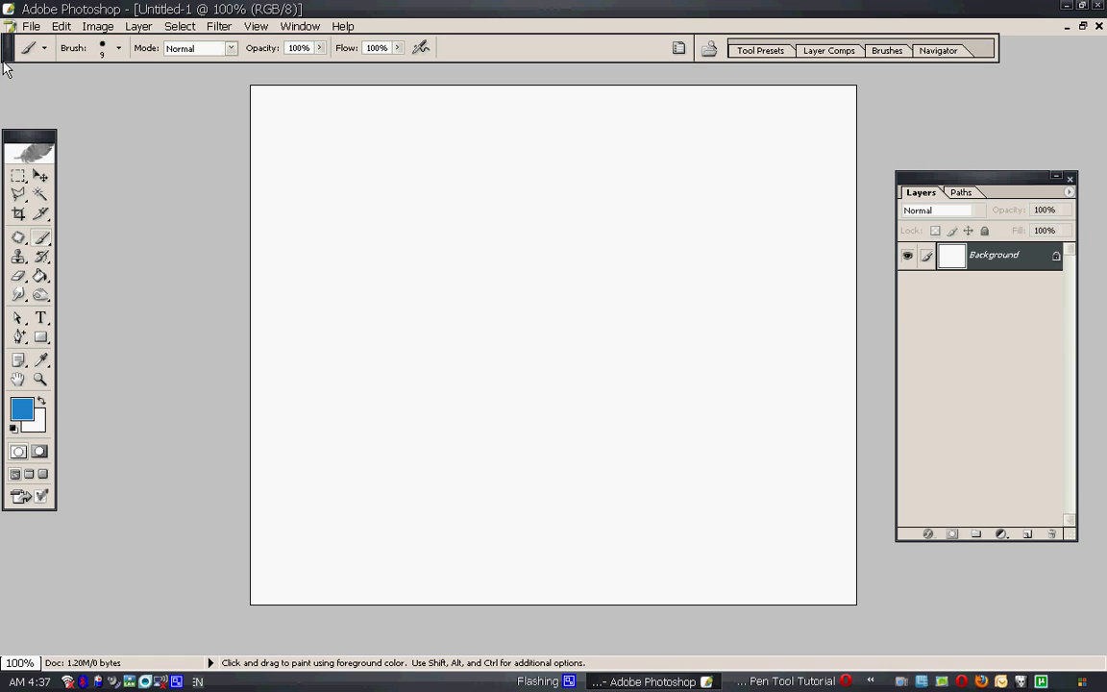
# Step: Draw a circular path near the centre of the canvas with the Ellipse Tool
pyautogui.click(33, 344)
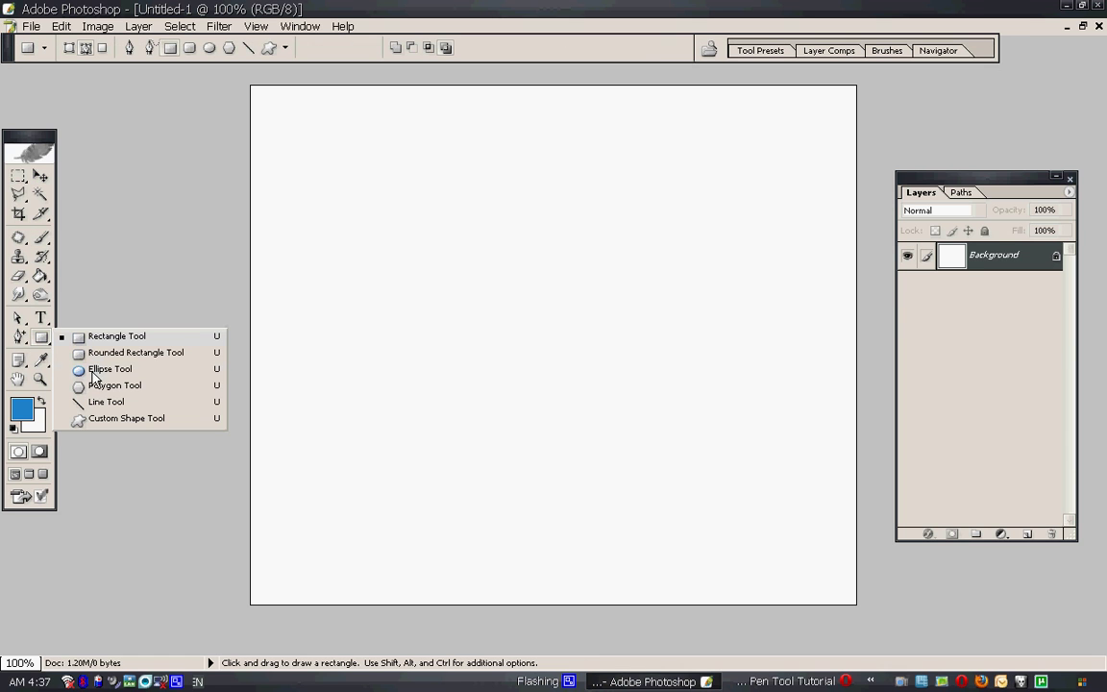
pyautogui.click(100, 374)
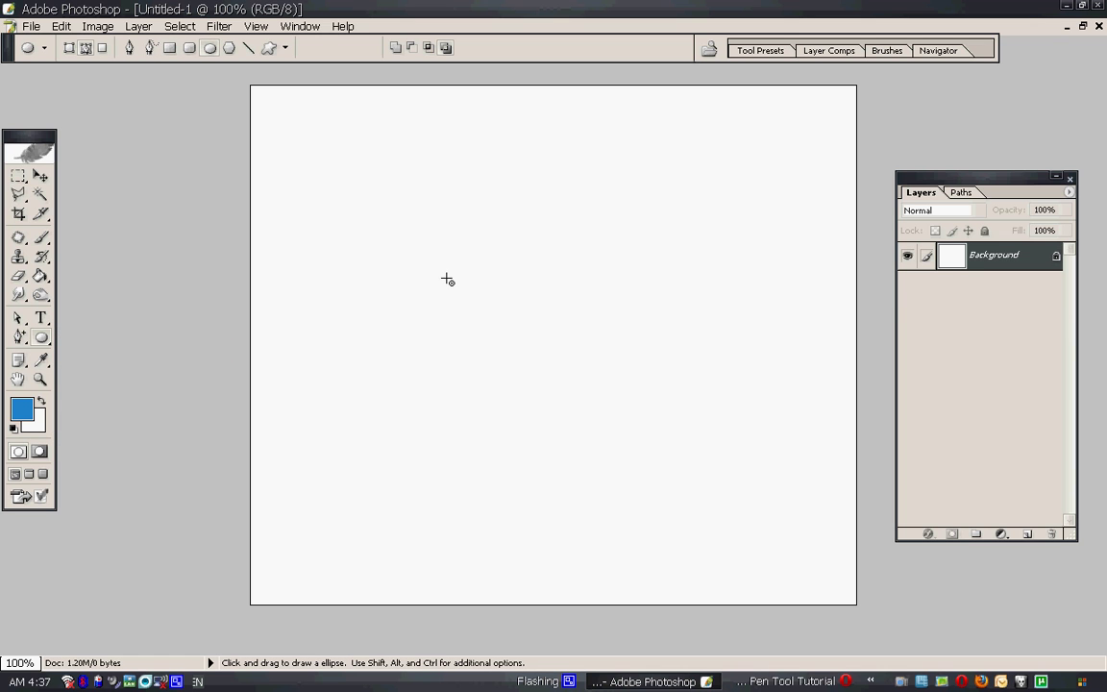
pyautogui.moveTo(438, 263); pyautogui.dragTo(642, 470)
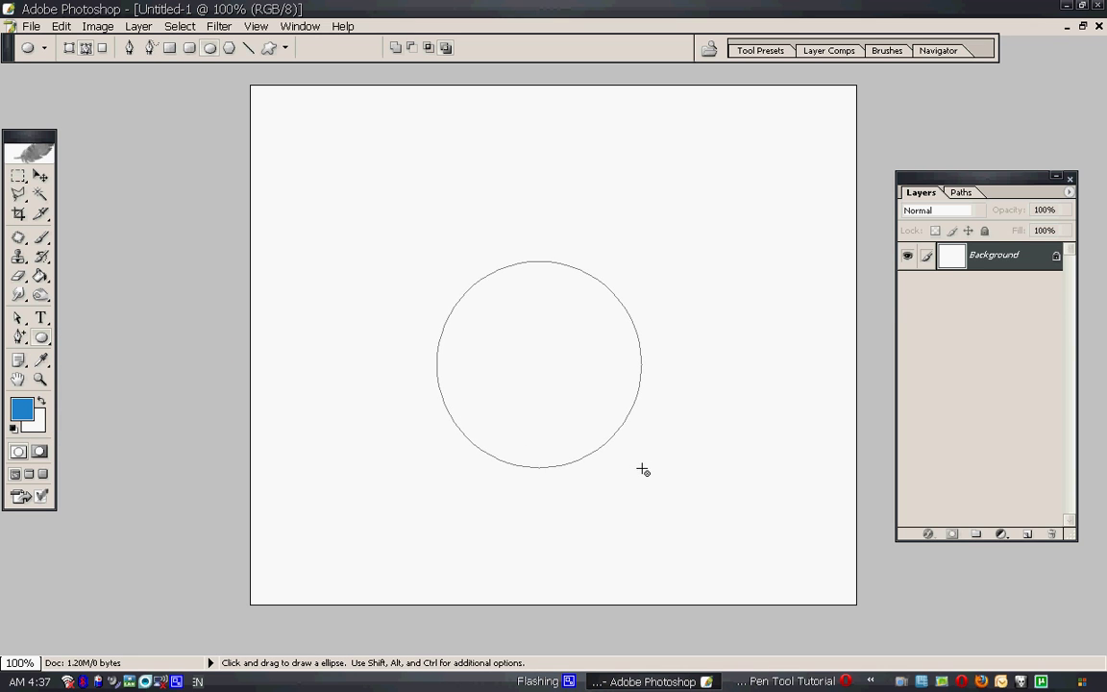
# Step: Add an anchor point just below the circle's rightmost point and pull it inward near the left side to form the e's crossbar edge
pyautogui.click(18, 341)
pyautogui.rightClick(17, 340)
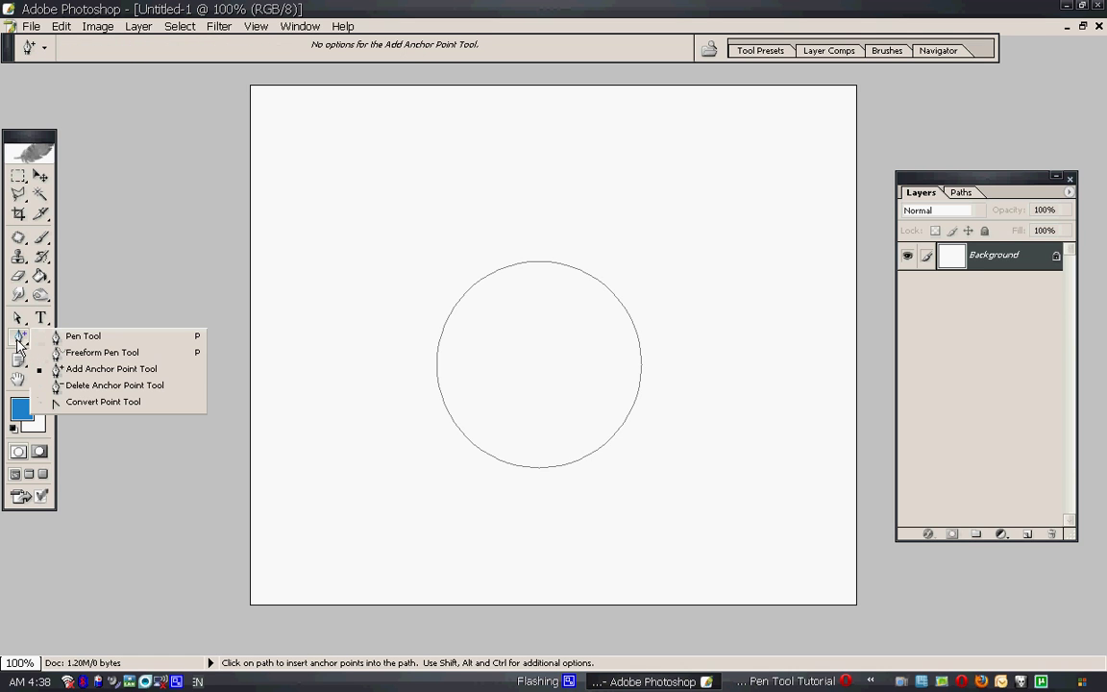
pyautogui.click(17, 318)
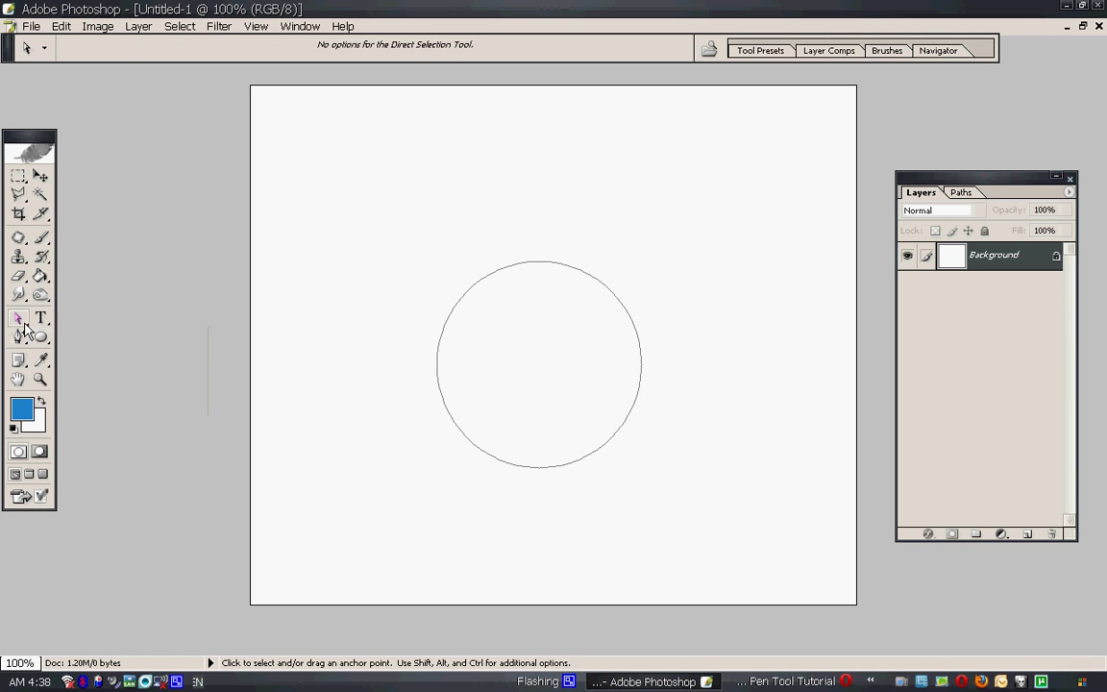
pyautogui.click(461, 298)
pyautogui.rightClick(19, 336)
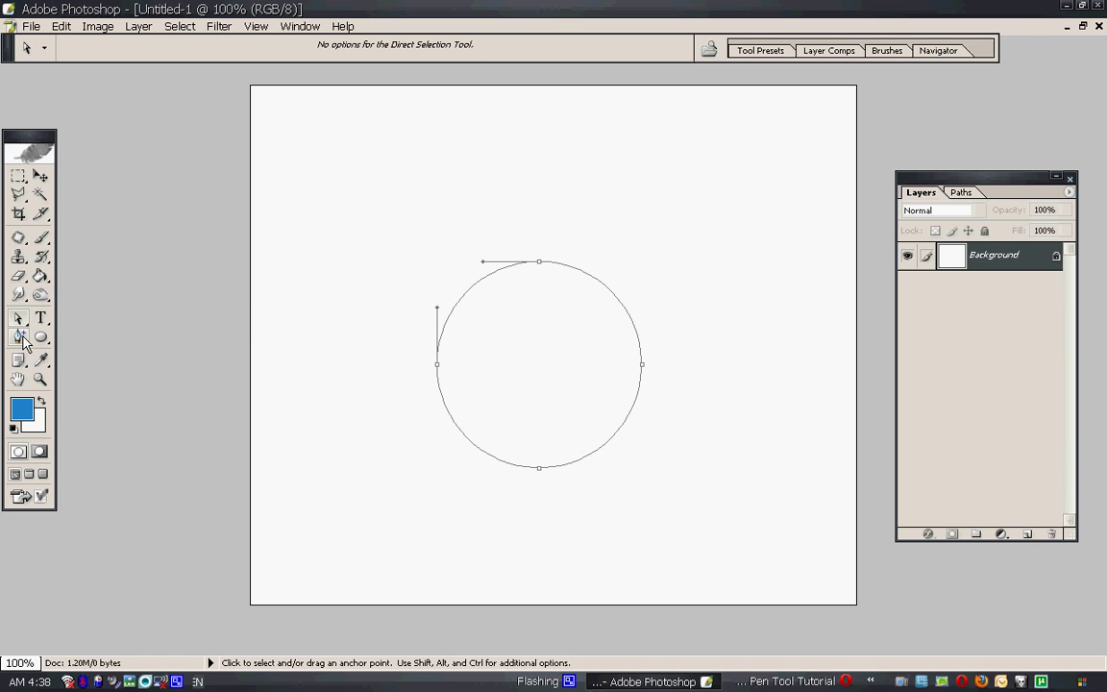
pyautogui.click(77, 378)
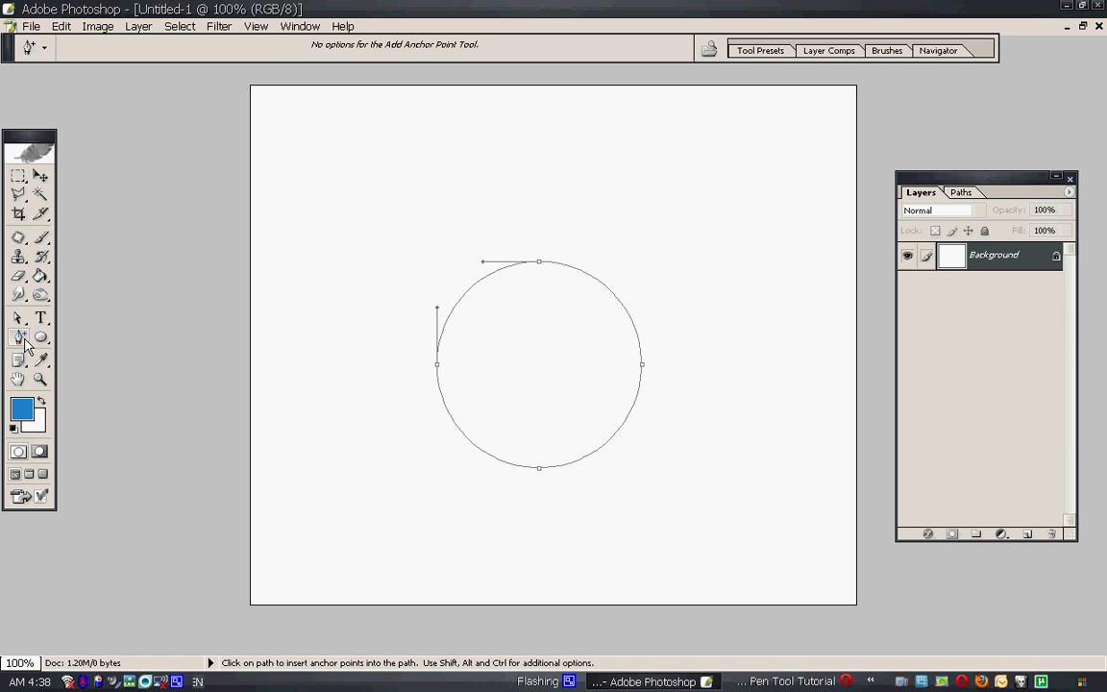
pyautogui.click(643, 365)
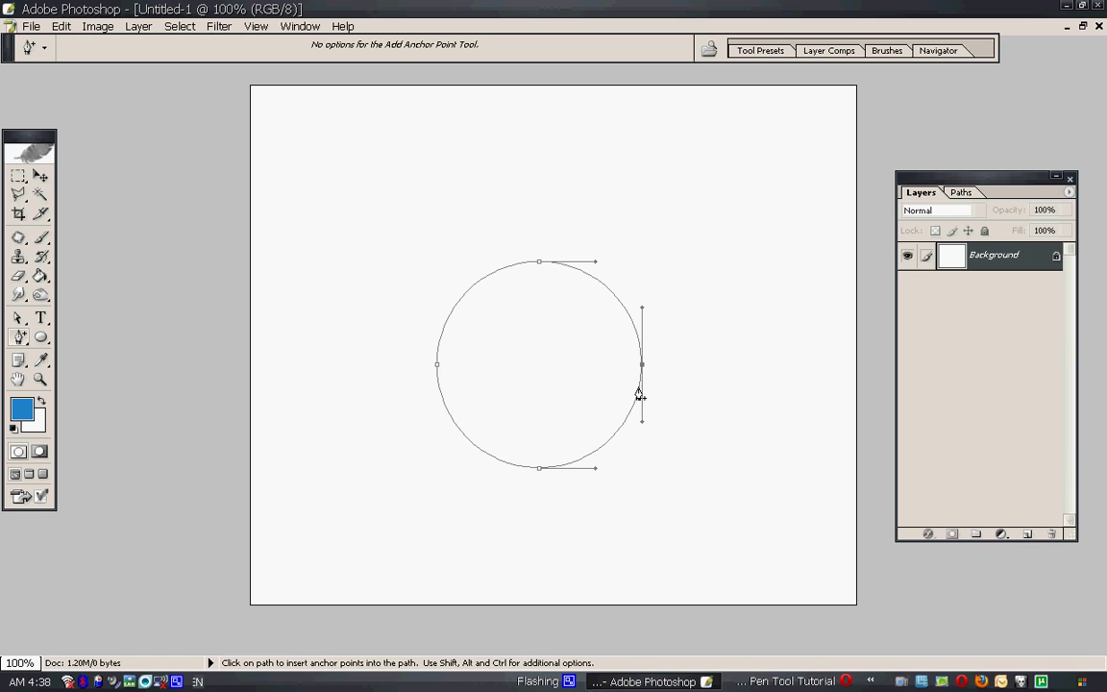
pyautogui.moveTo(640, 383); pyautogui.dragTo(630, 430)
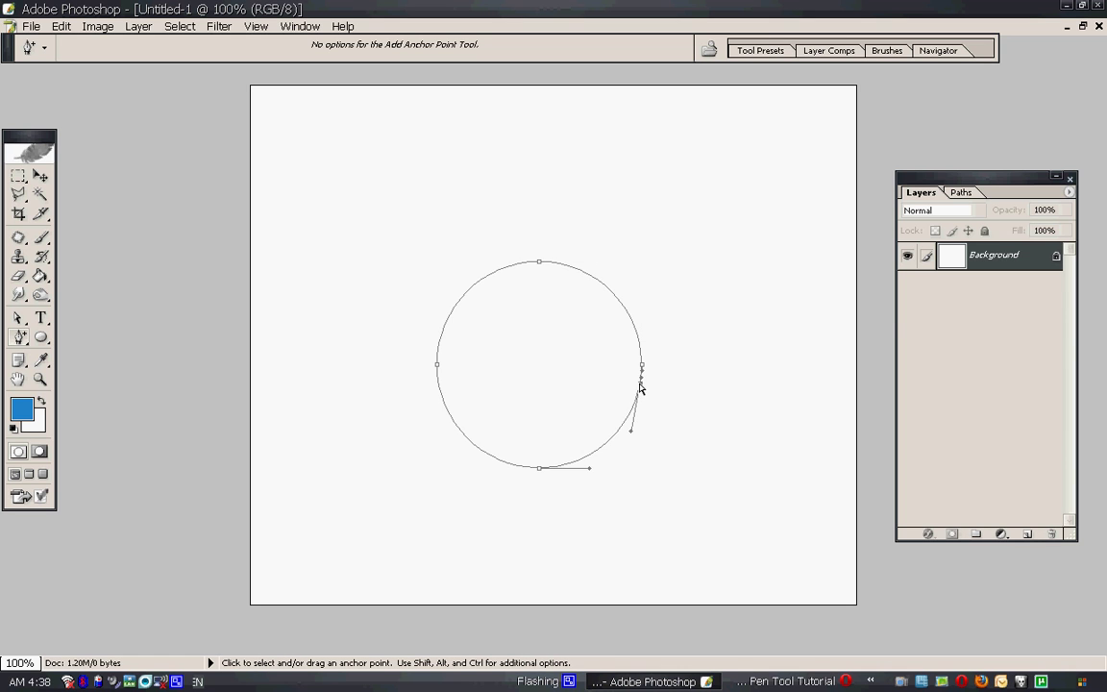
pyautogui.moveTo(640, 385); pyautogui.dragTo(471, 368)
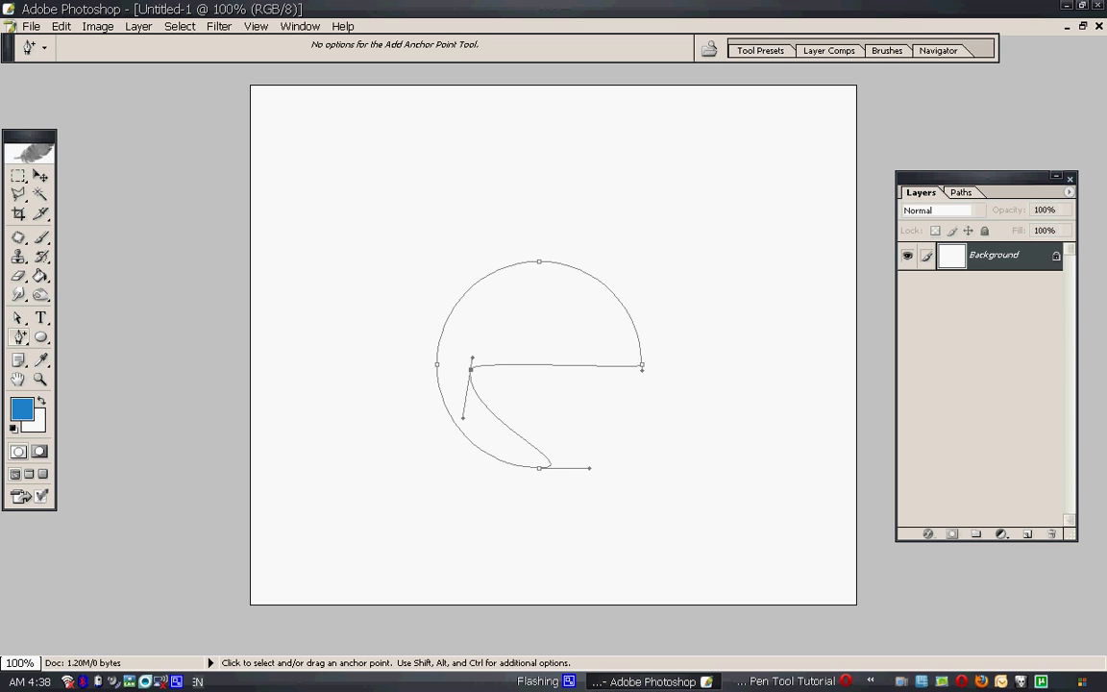
pyautogui.moveTo(461, 416)
pyautogui.mouseDown()
pyautogui.moveTo(422, 380)
pyautogui.moveTo(467, 417)
pyautogui.moveTo(452, 415)
pyautogui.mouseUp()
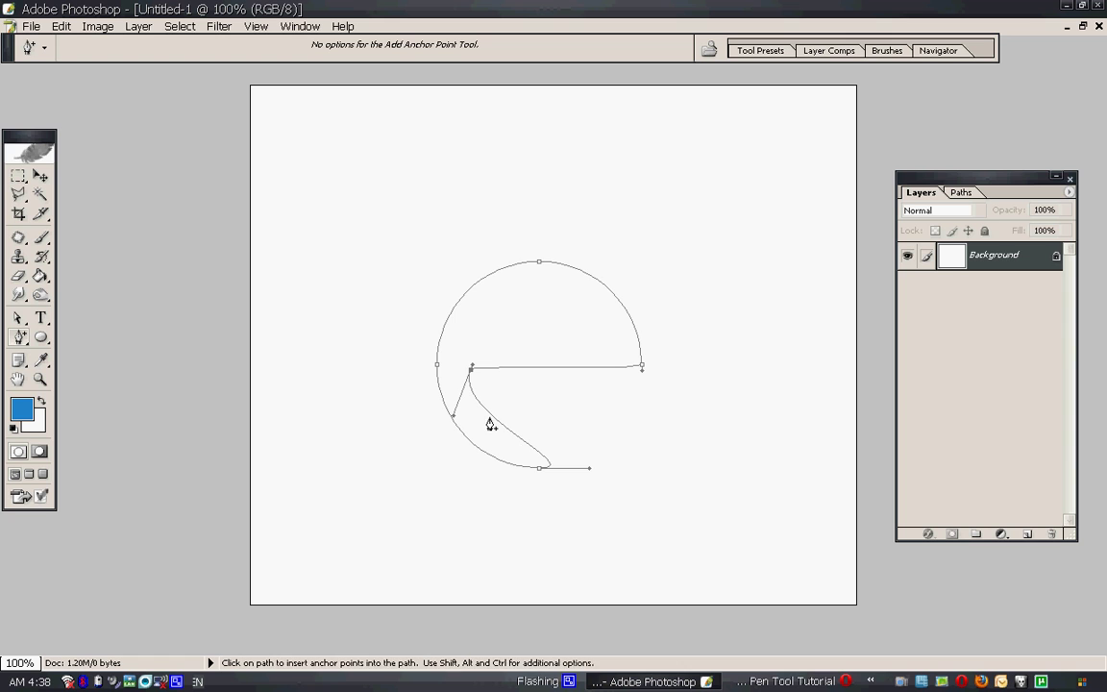
# Step: Add two anchor points on the lower diagonal curve and pull the outer one to the circle's right side, shaping the e's lower arm
pyautogui.click(492, 416)
pyautogui.keyDown('ctrl'); pyautogui.click(539, 455); pyautogui.keyUp('ctrl')
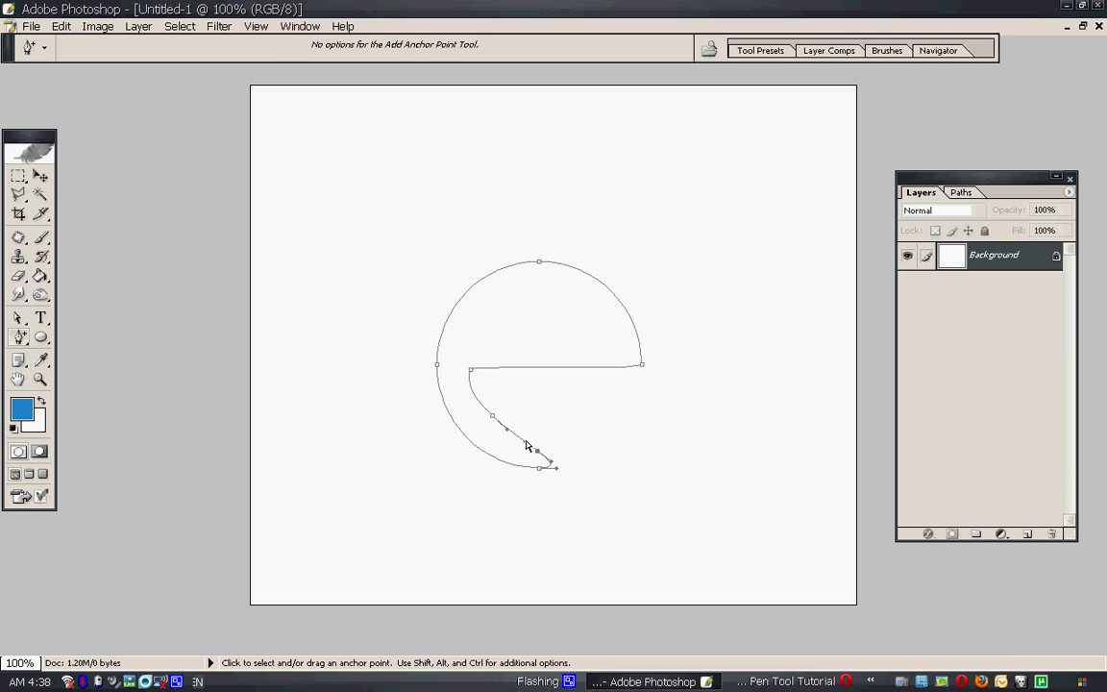
pyautogui.moveTo(536, 449); pyautogui.dragTo(640, 421)
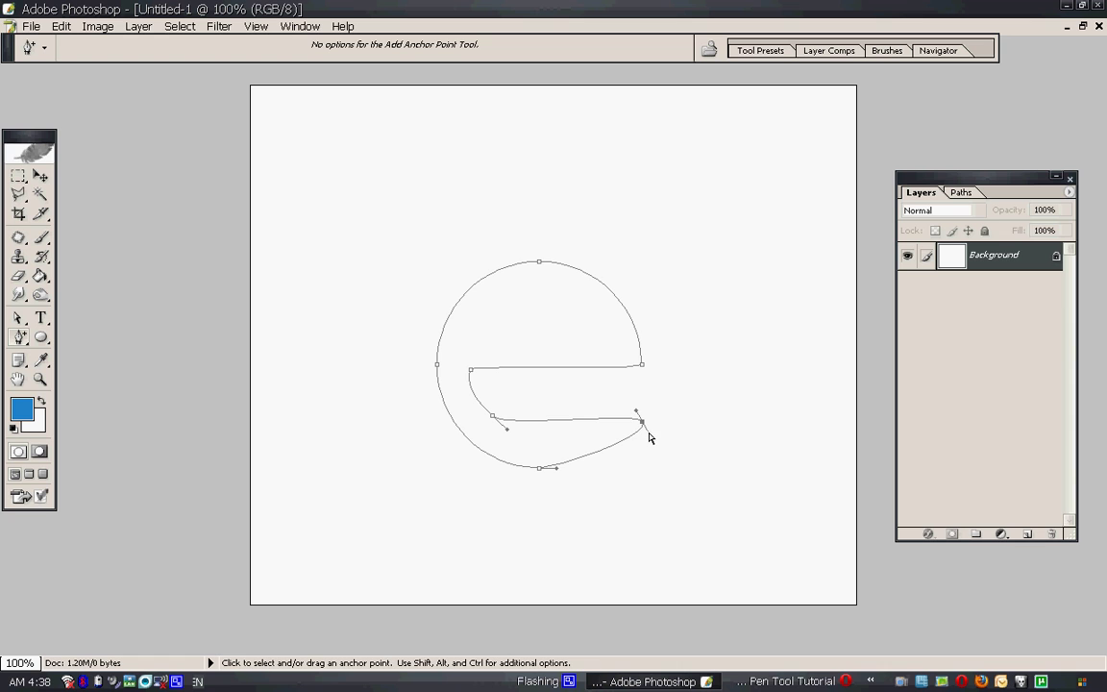
pyautogui.moveTo(650, 435)
pyautogui.mouseDown()
pyautogui.moveTo(654, 452)
pyautogui.moveTo(641, 462)
pyautogui.moveTo(640, 418)
pyautogui.mouseUp()
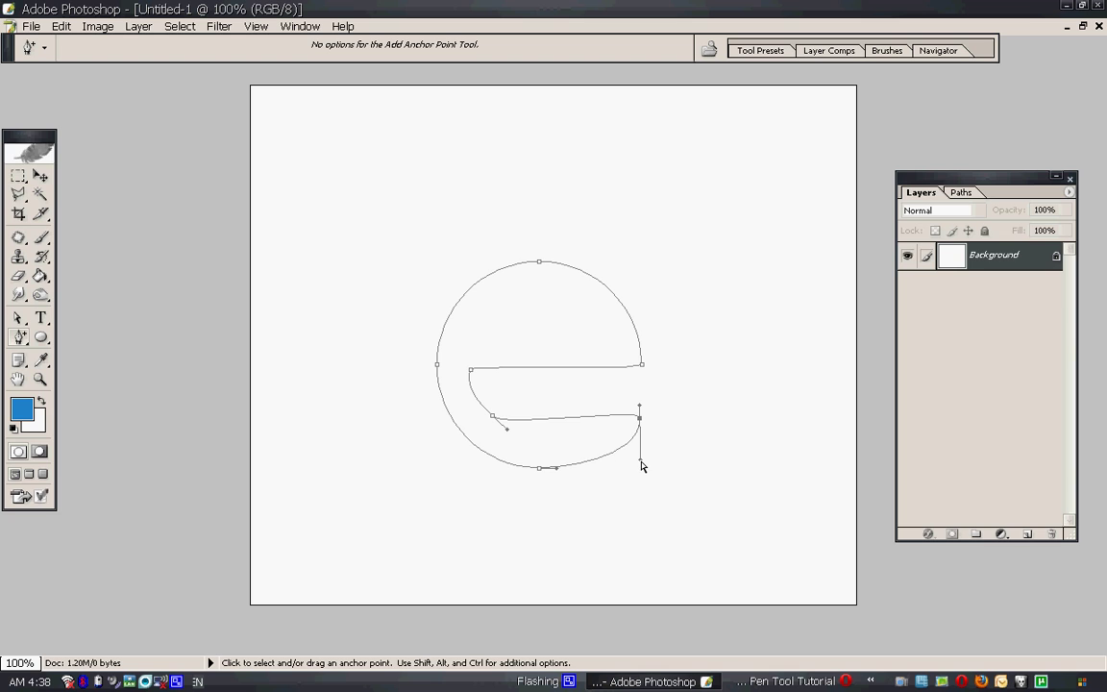
pyautogui.moveTo(640, 458); pyautogui.dragTo(640, 465)
pyautogui.moveTo(641, 413)
pyautogui.mouseDown()
pyautogui.moveTo(640, 392)
pyautogui.moveTo(640, 412)
pyautogui.mouseUp()
pyautogui.press('Up')
pyautogui.press('Up')
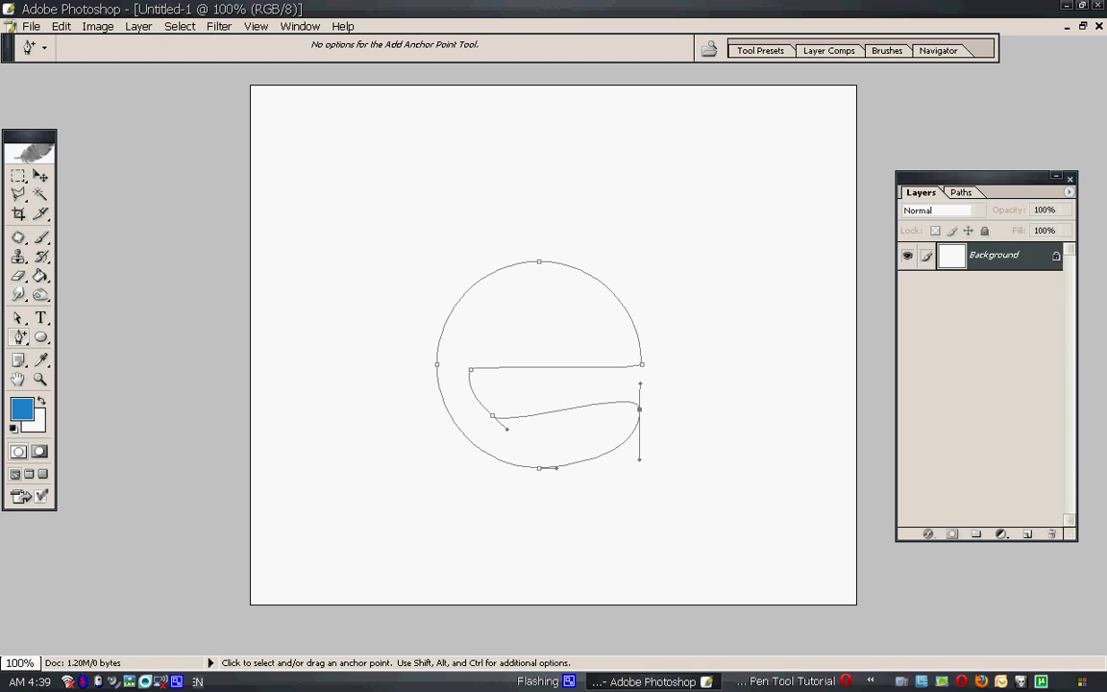
# Step: Add anchor points along the lower arm's upper edge and adjust them to curve the stroke and round its tip
pyautogui.click(586, 405)
pyautogui.moveTo(586, 404); pyautogui.dragTo(586, 426)
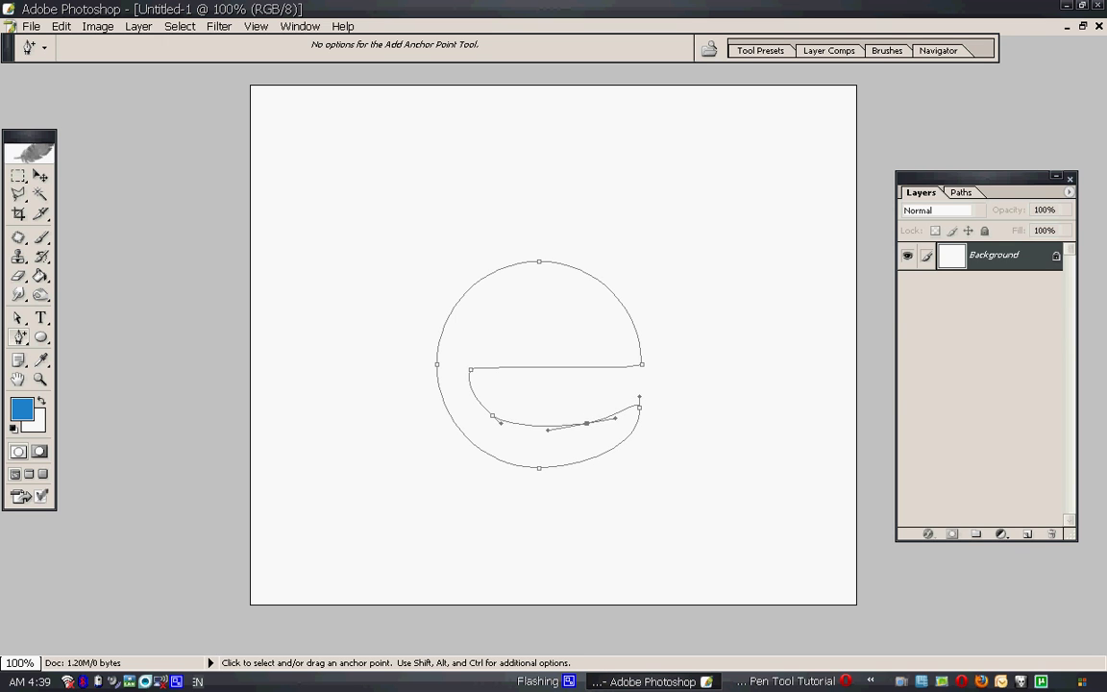
pyautogui.keyDown('ctrl'); pyautogui.click(639, 397); pyautogui.keyUp('ctrl')
pyautogui.moveTo(629, 410)
pyautogui.mouseDown()
pyautogui.moveTo(635, 400)
pyautogui.moveTo(625, 400)
pyautogui.mouseUp()
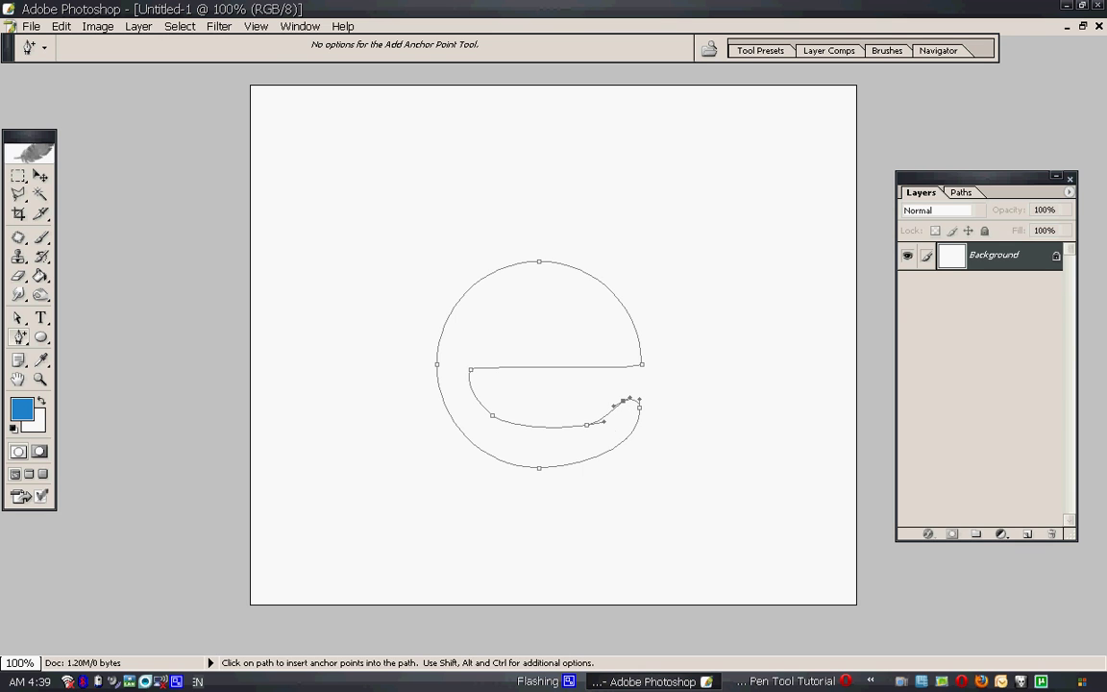
pyautogui.click(604, 419)
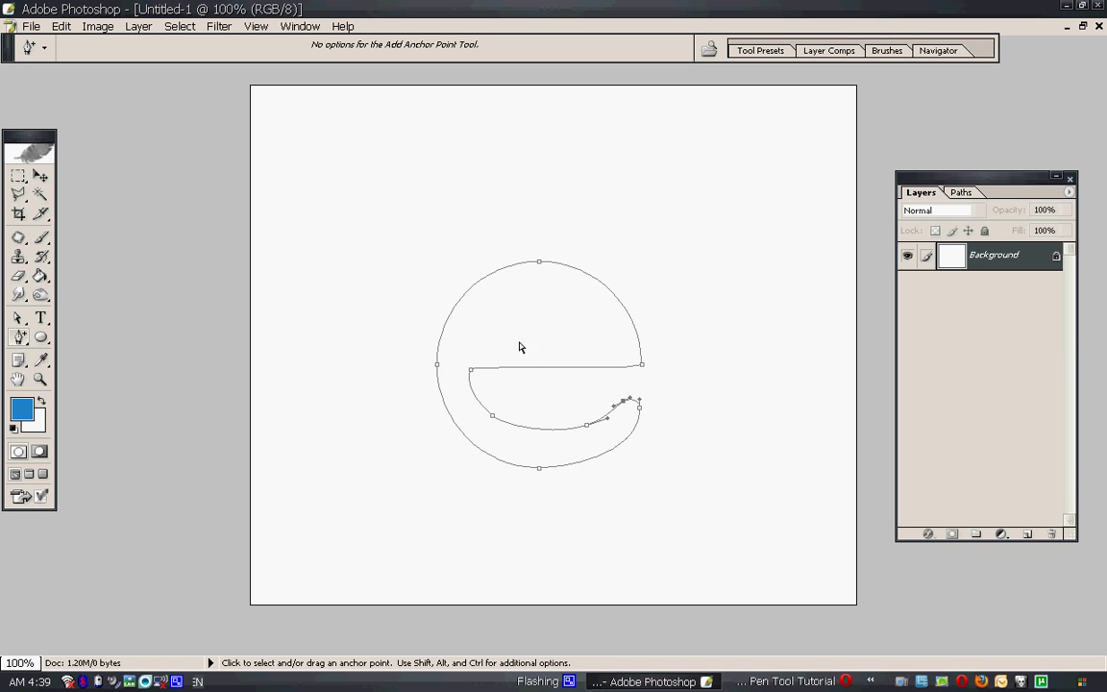
# Step: Draw a closed triangular subpath inside the upper half of the e with the Pen Tool
pyautogui.click(21, 338)
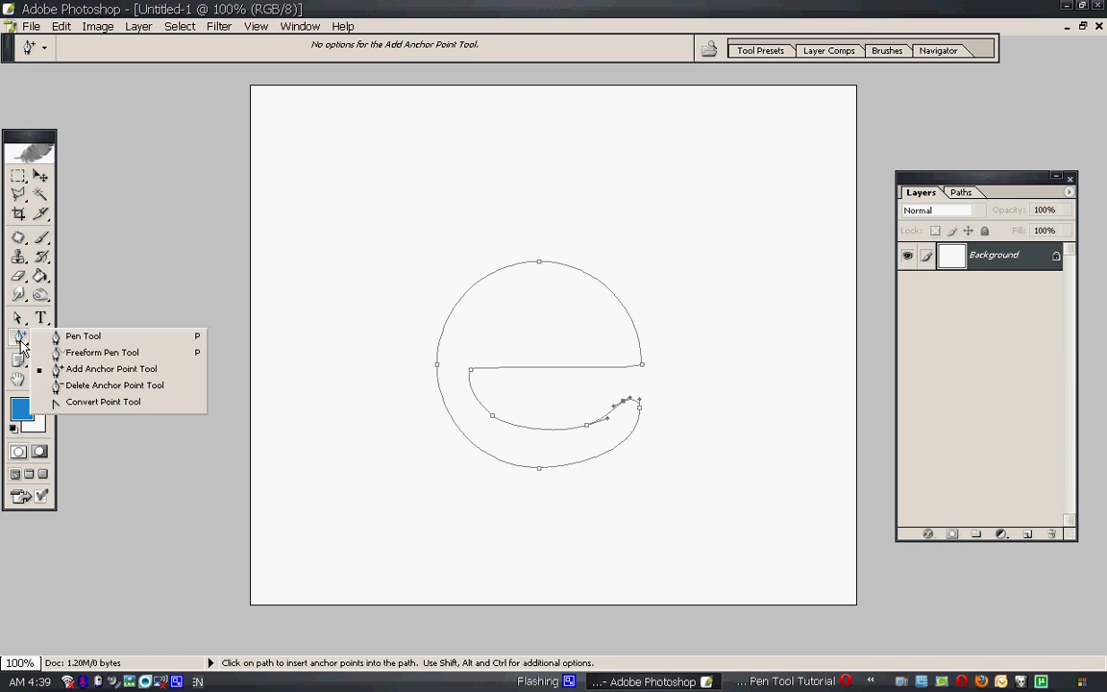
pyautogui.click(63, 336)
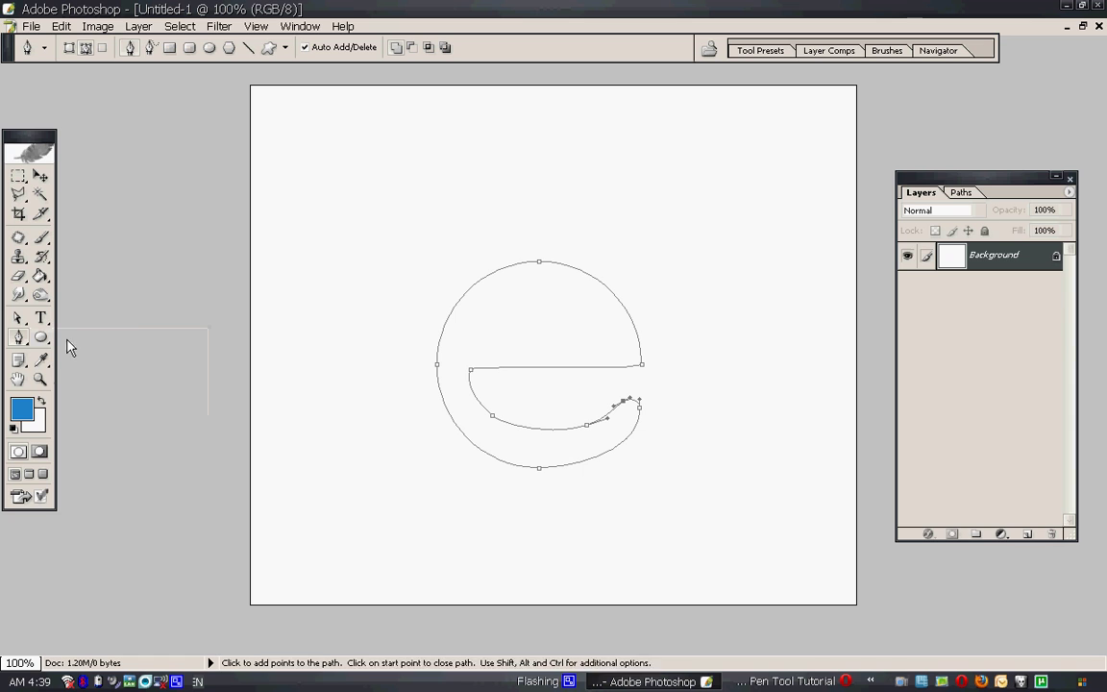
pyautogui.click(475, 340)
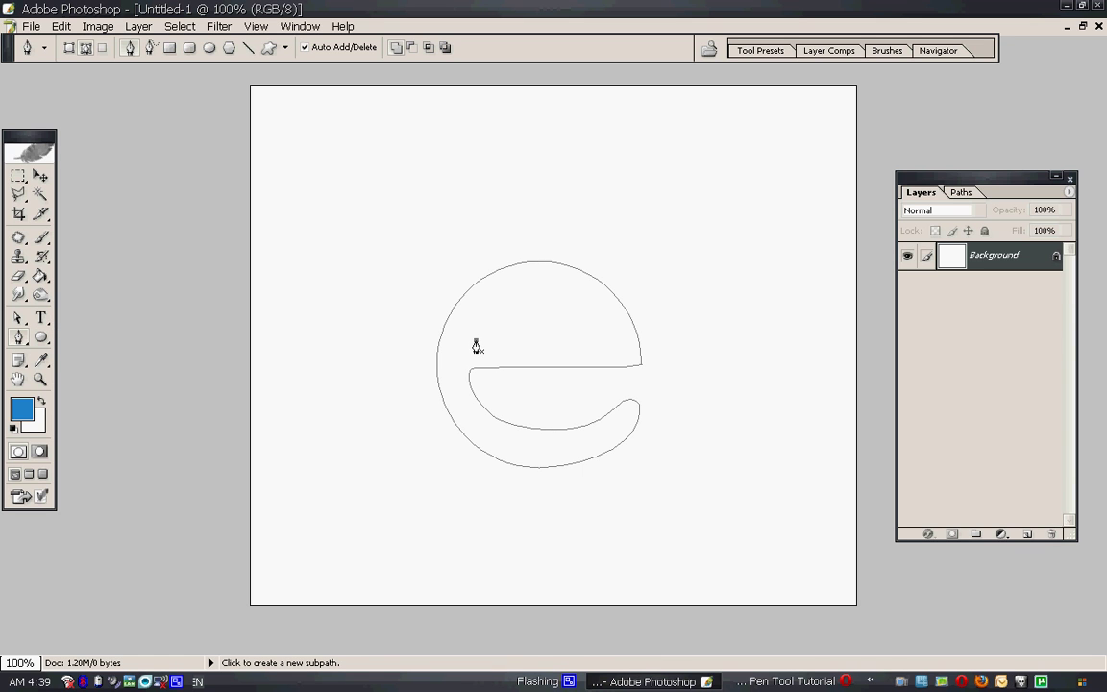
pyautogui.click(610, 336)
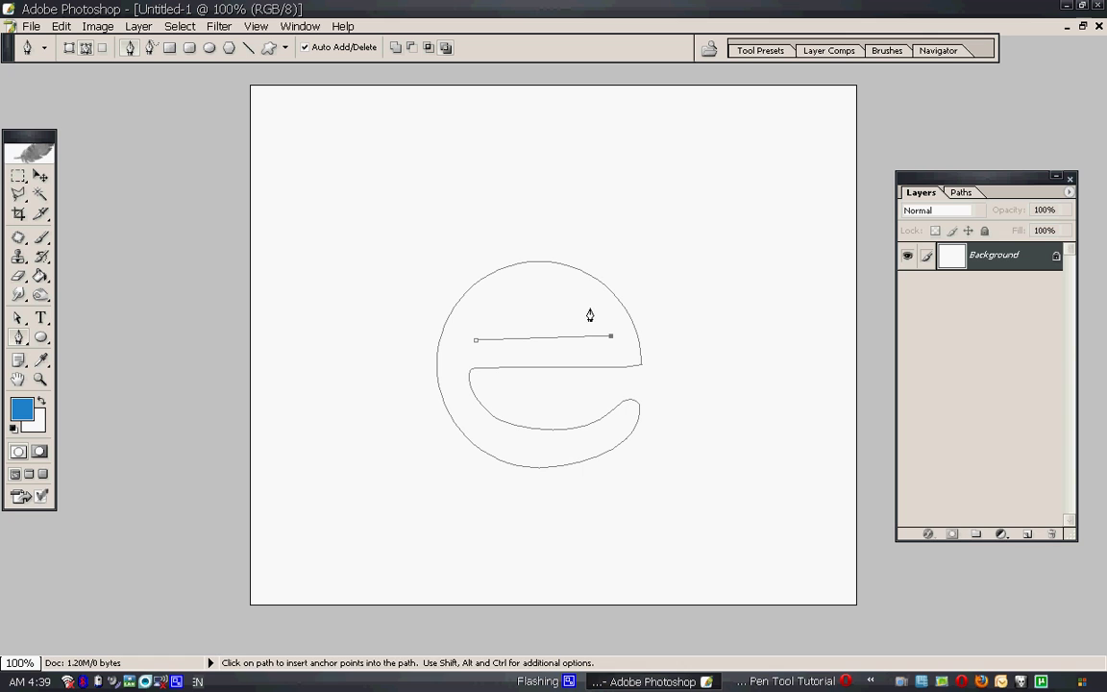
pyautogui.click(540, 285)
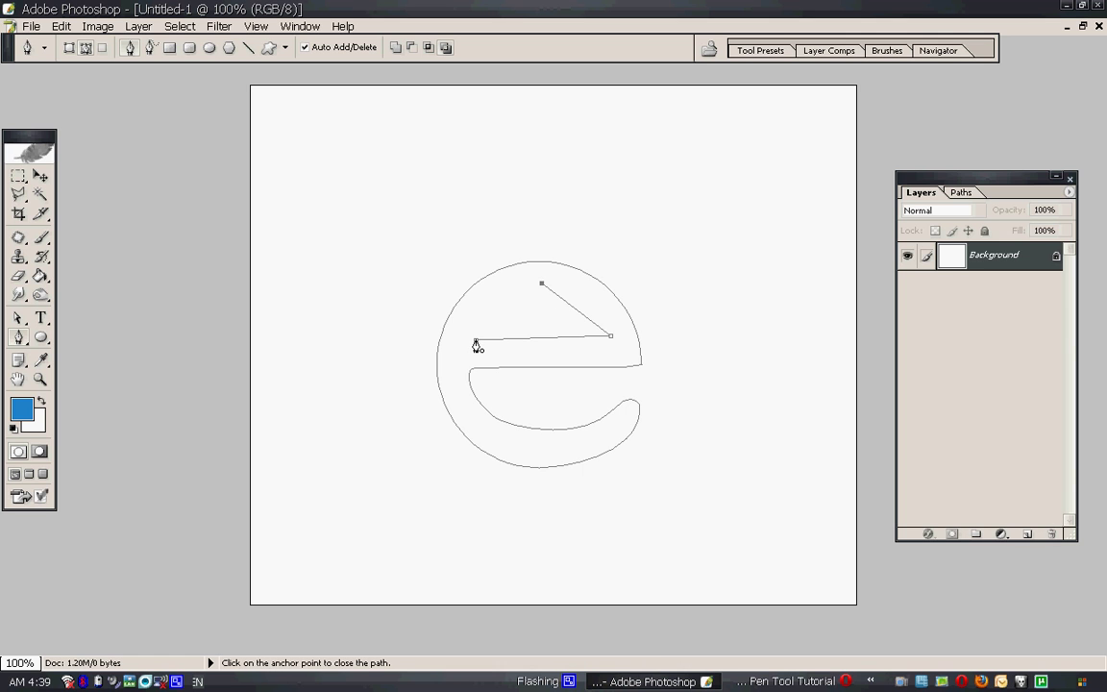
pyautogui.click(476, 340)
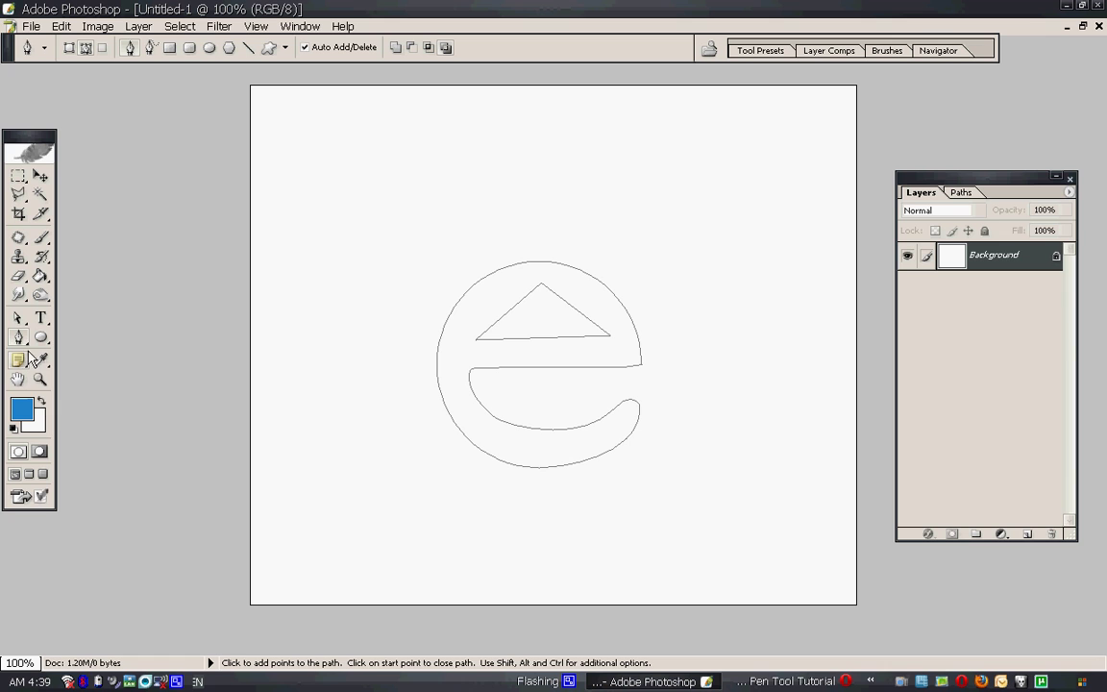
# Step: Bow the triangle's two slanted sides outward with added anchor points and delete the apex point to make a smooth arch
pyautogui.moveTo(23, 342); pyautogui.dragTo(143, 370)
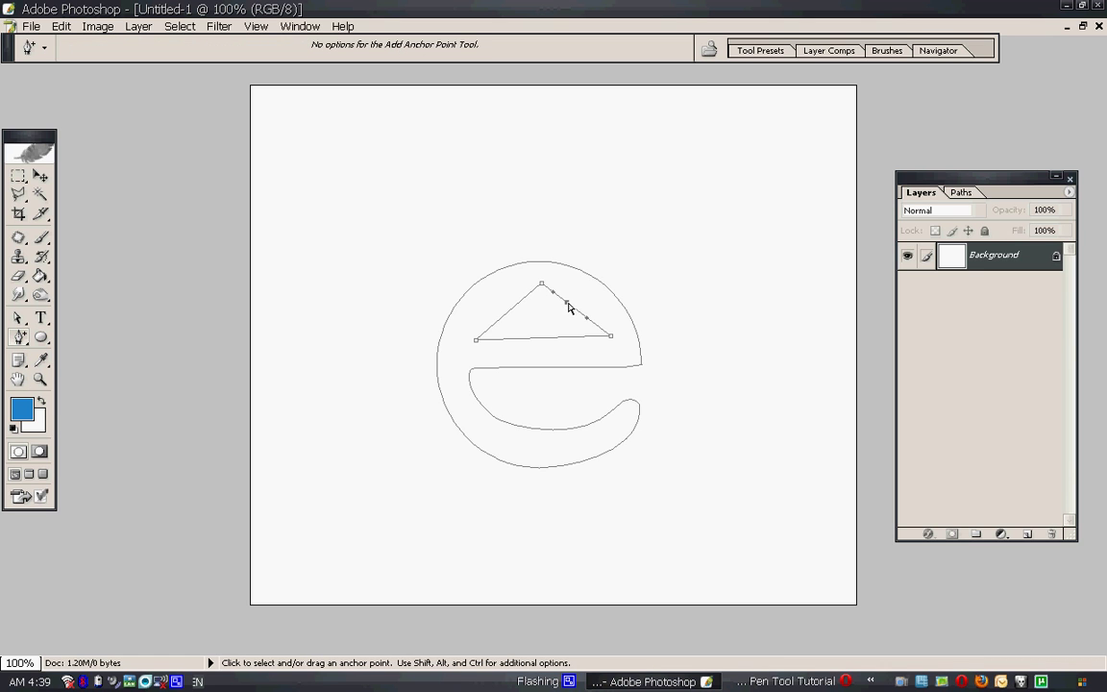
pyautogui.moveTo(566, 301); pyautogui.dragTo(499, 298)
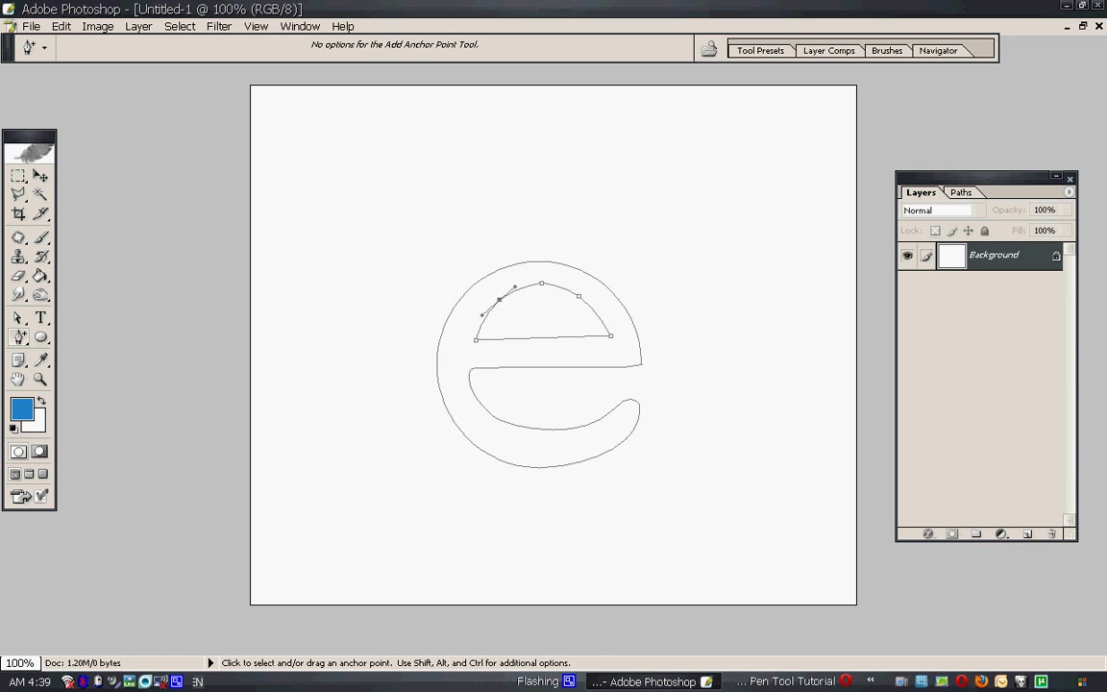
pyautogui.rightClick(543, 286)
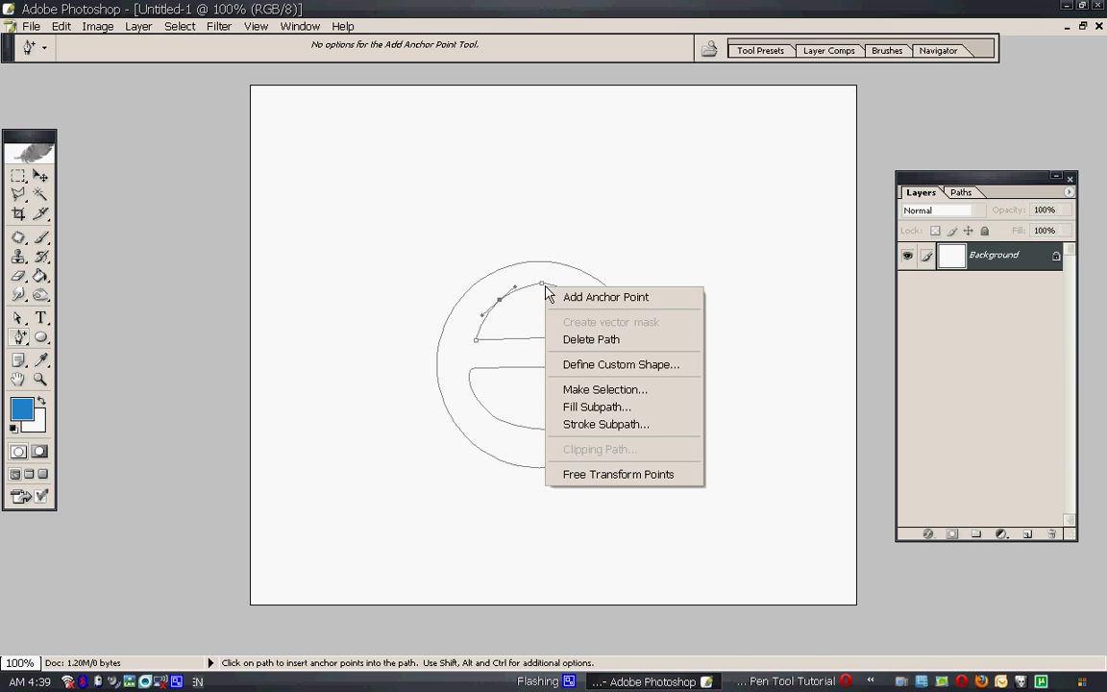
pyautogui.click(558, 298)
pyautogui.rightClick(553, 289)
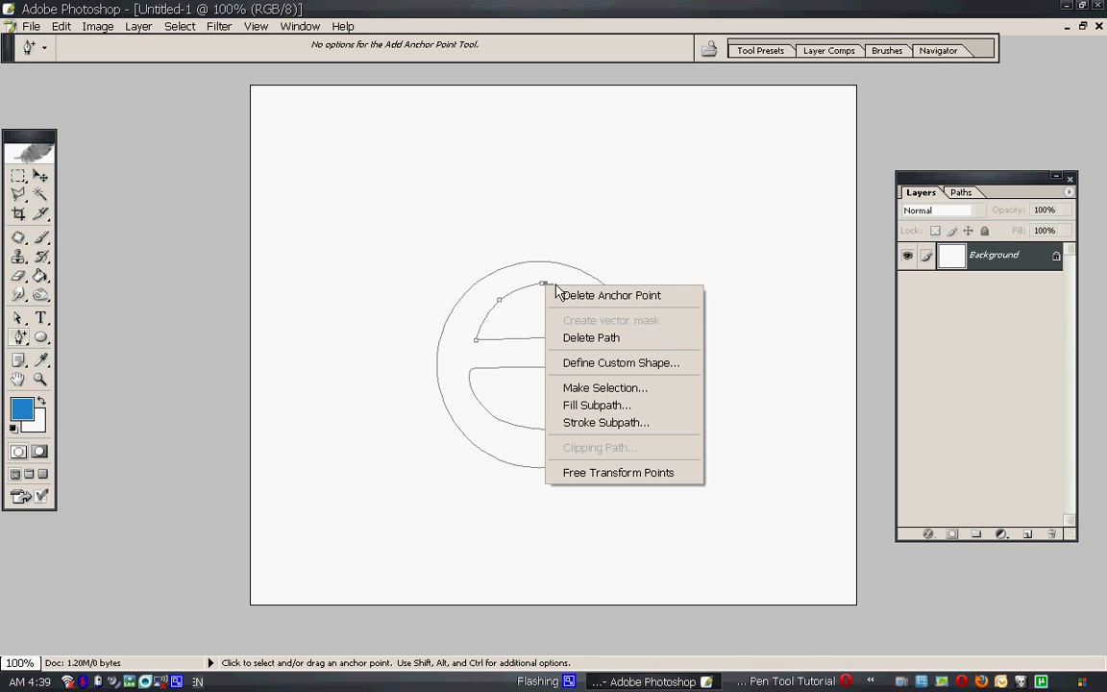
pyautogui.click(563, 294)
pyautogui.rightClick(542, 287)
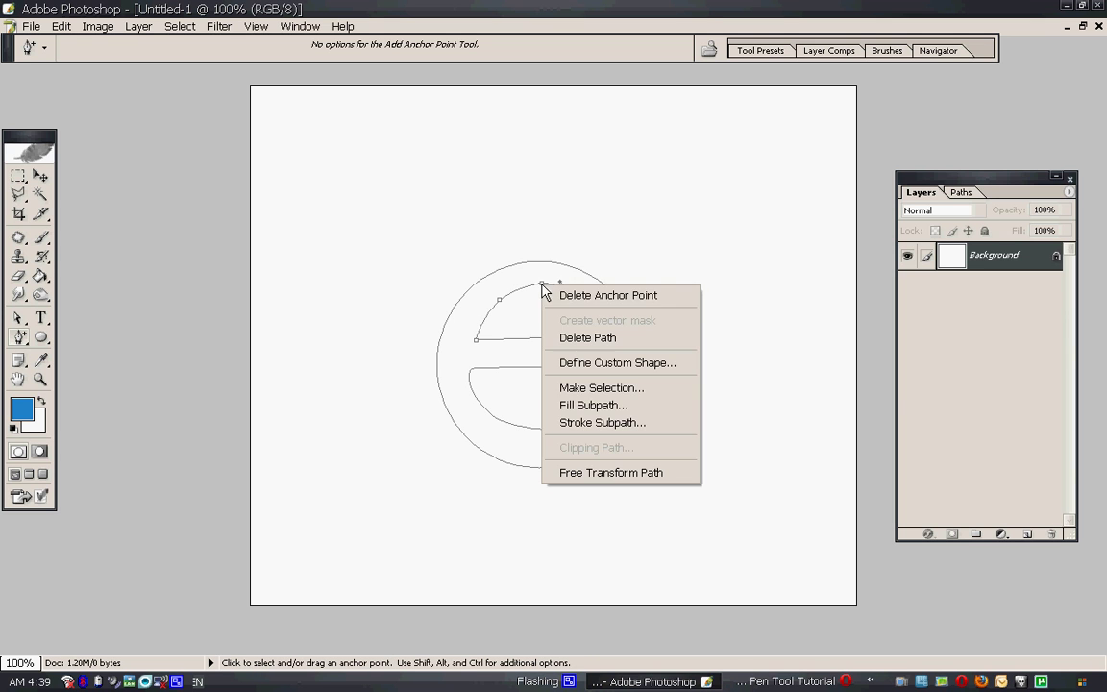
pyautogui.click(564, 297)
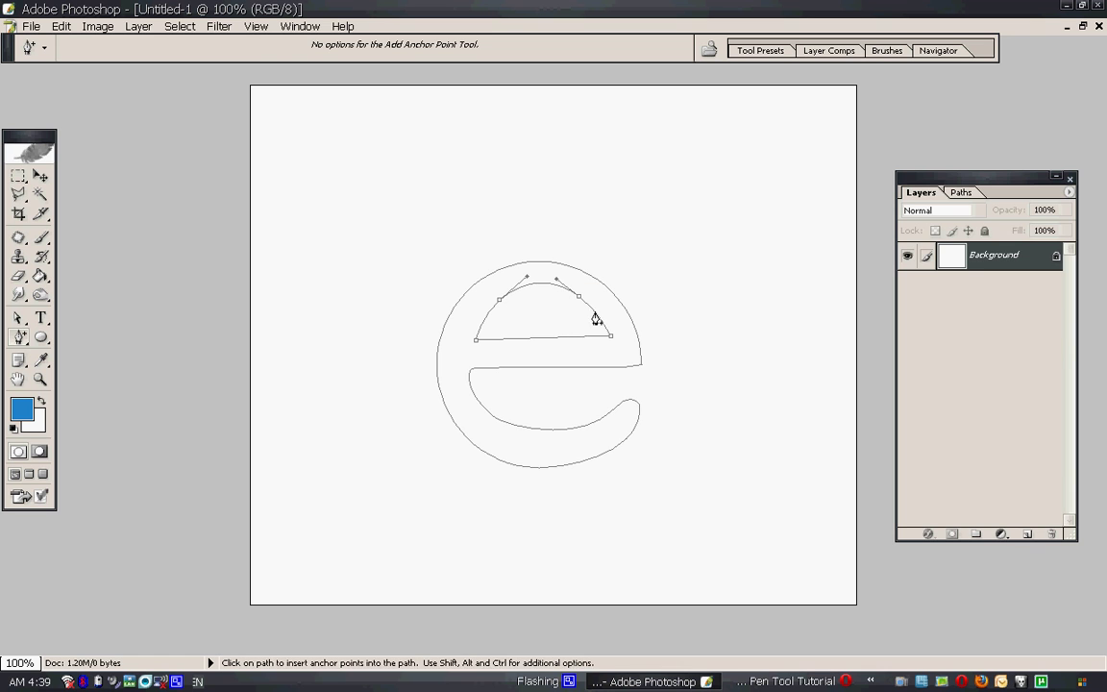
# Step: Add anchor points on the arched inner shape's sides and base close to its two bottom corners
pyautogui.click(608, 336)
pyautogui.keyDown('ctrl'); pyautogui.click(607, 336); pyautogui.keyUp('ctrl')
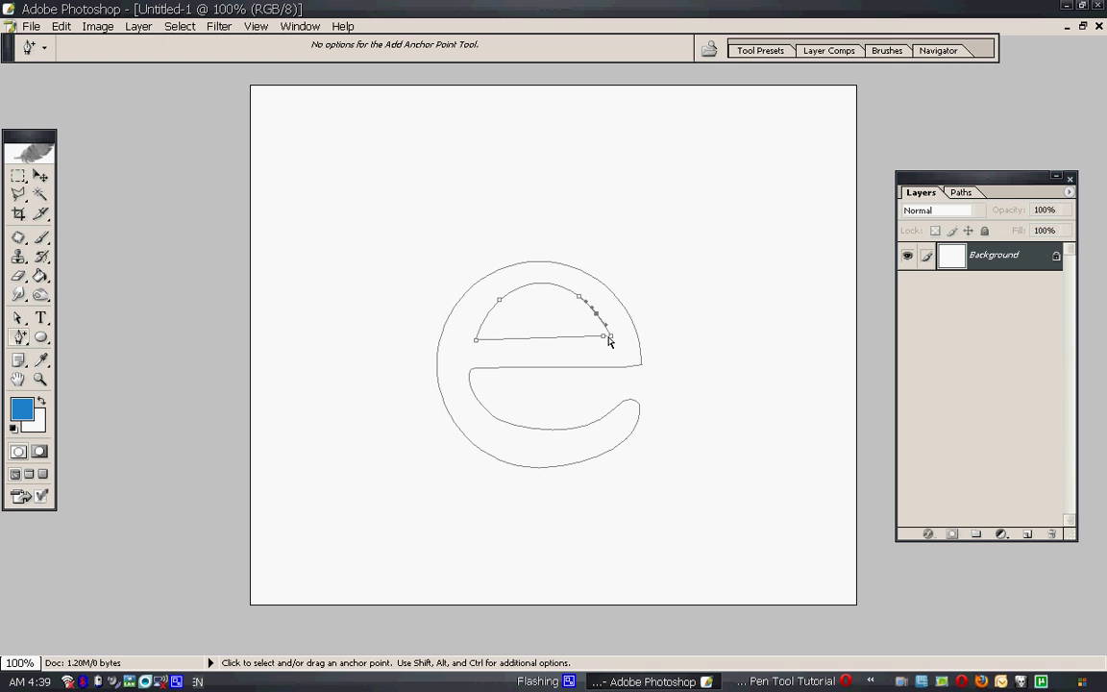
pyautogui.click(504, 340)
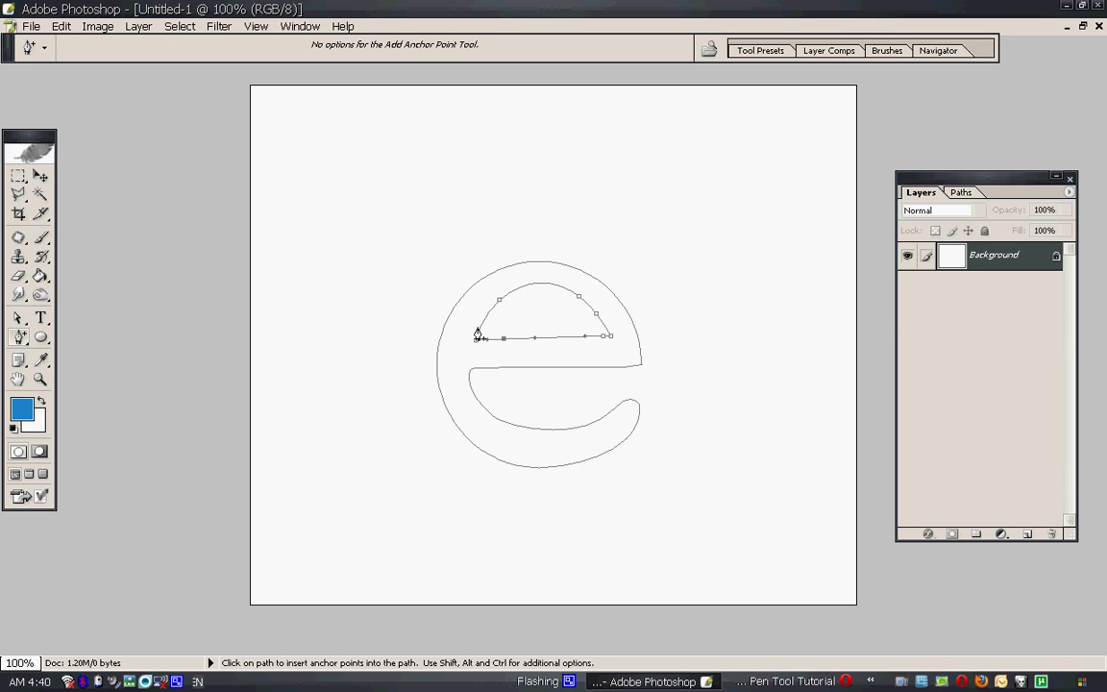
# Step: Delete the corner anchor point at the lower-left of the arched inner shape to round that corner
pyautogui.click(20, 337)
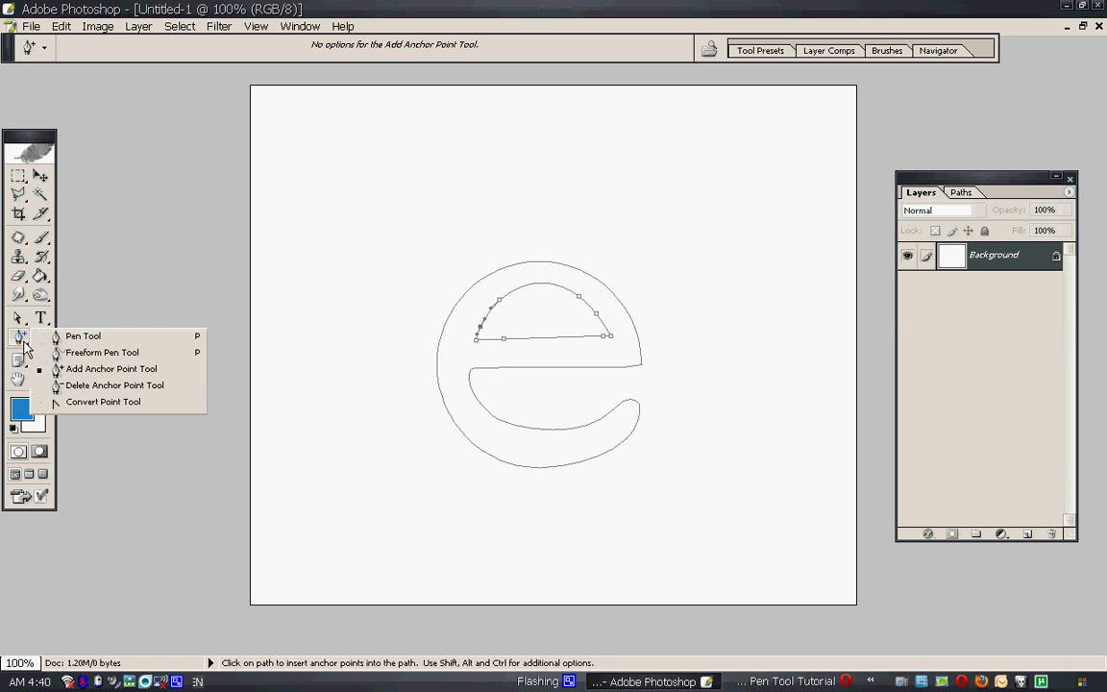
pyautogui.click(73, 385)
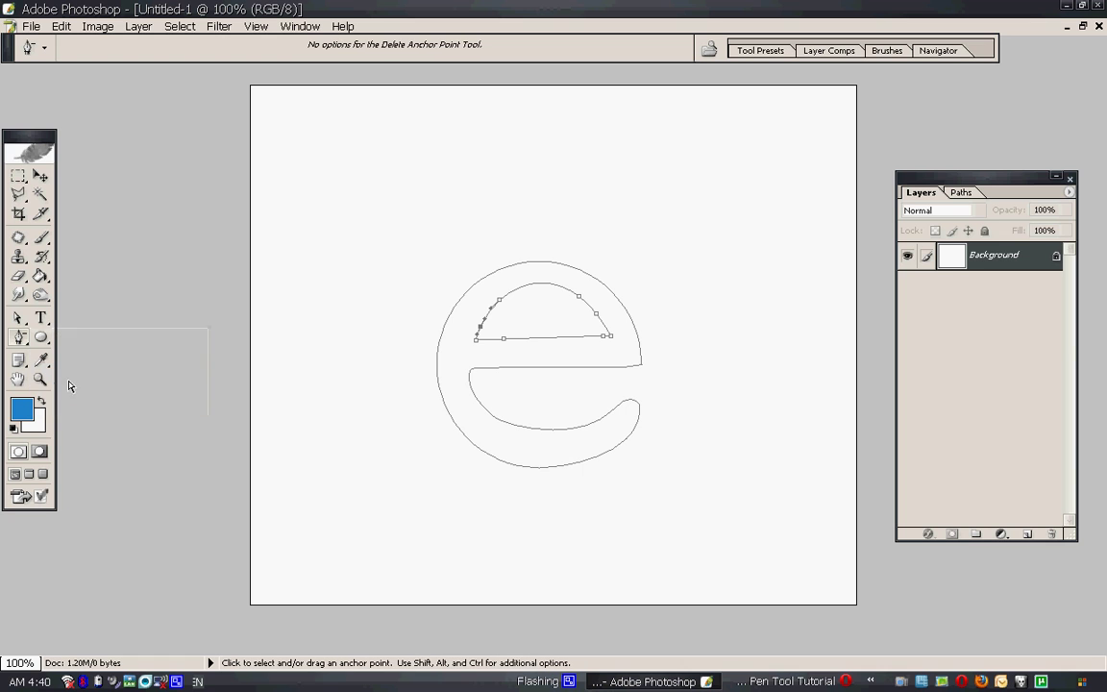
pyautogui.click(476, 341)
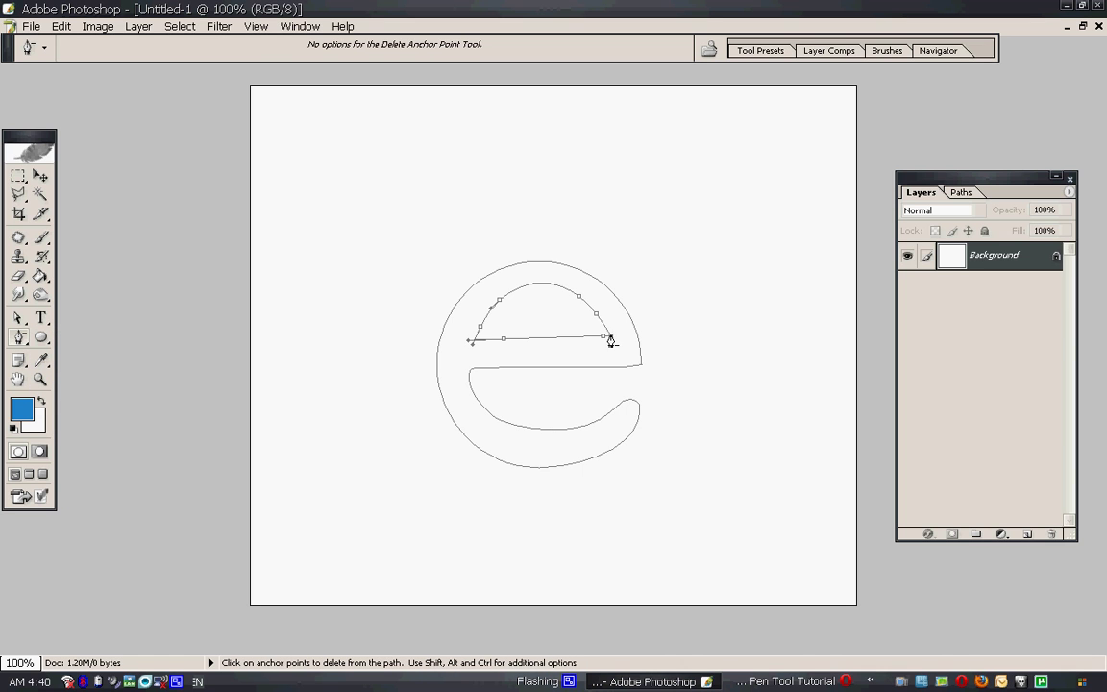
# Step: Round the outer e path's corner at the crossbar's right end by adding anchor points on both sides and deleting the corner point
pyautogui.click(642, 368)
pyautogui.click(20, 338)
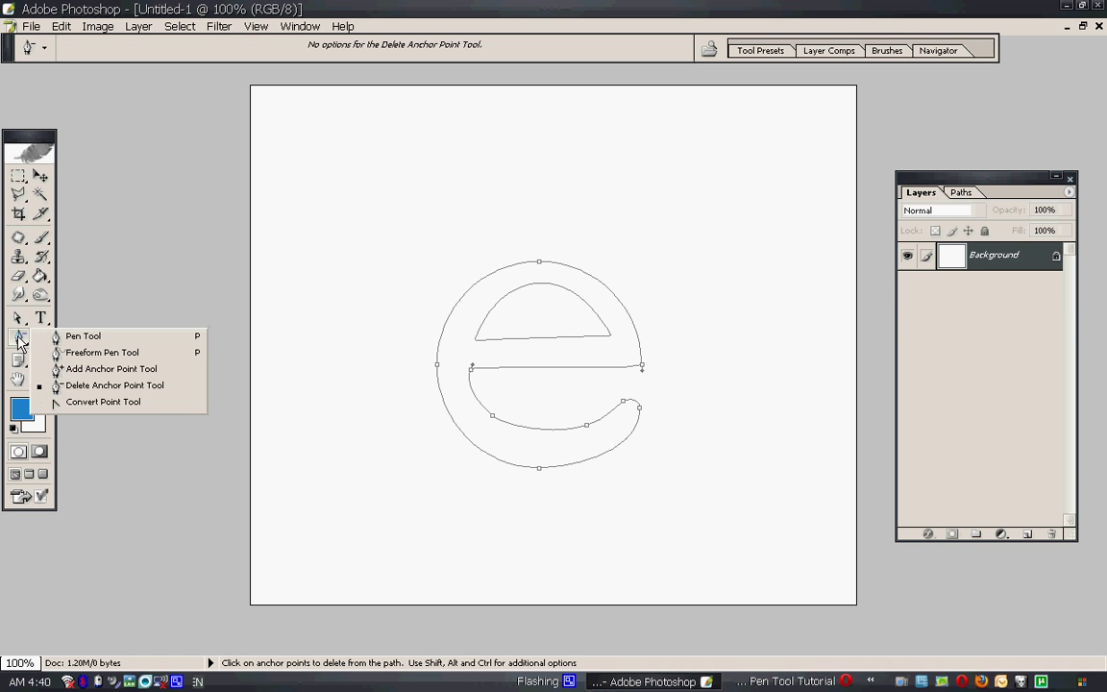
pyautogui.click(87, 370)
pyautogui.click(626, 368)
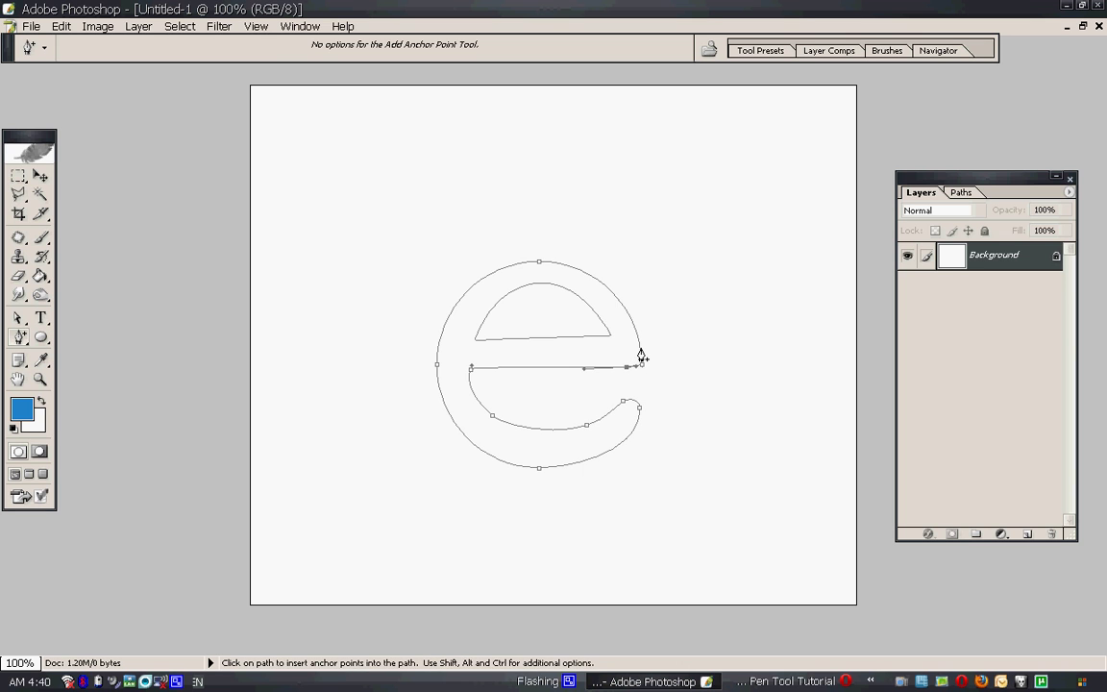
pyautogui.click(640, 347)
pyautogui.click(19, 339)
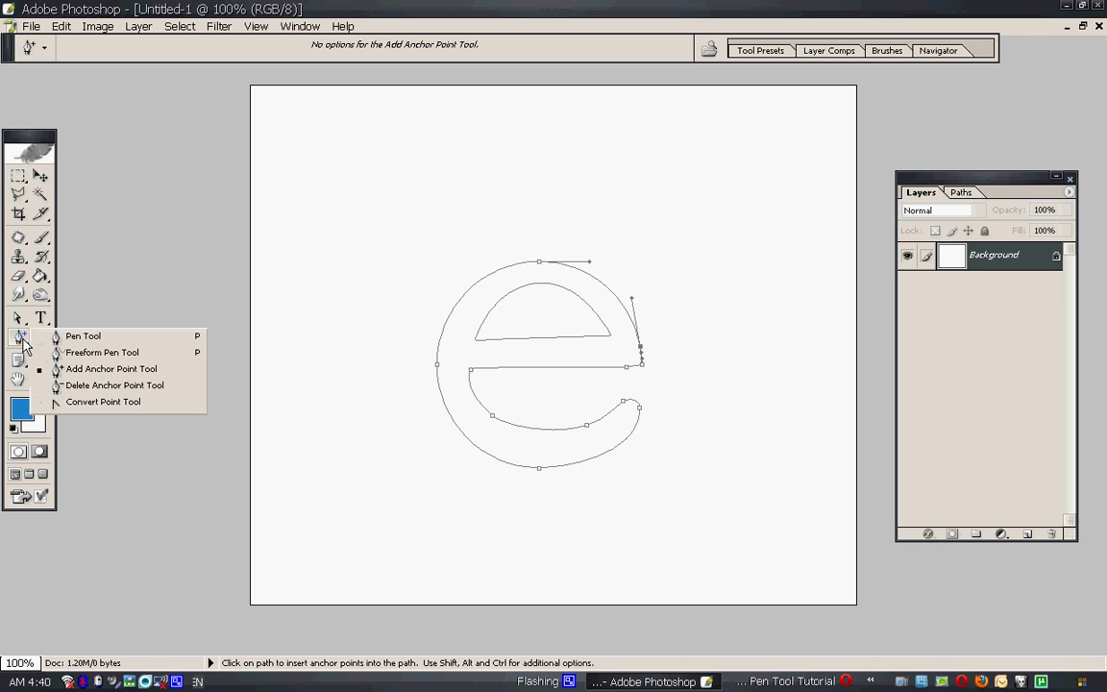
pyautogui.click(90, 385)
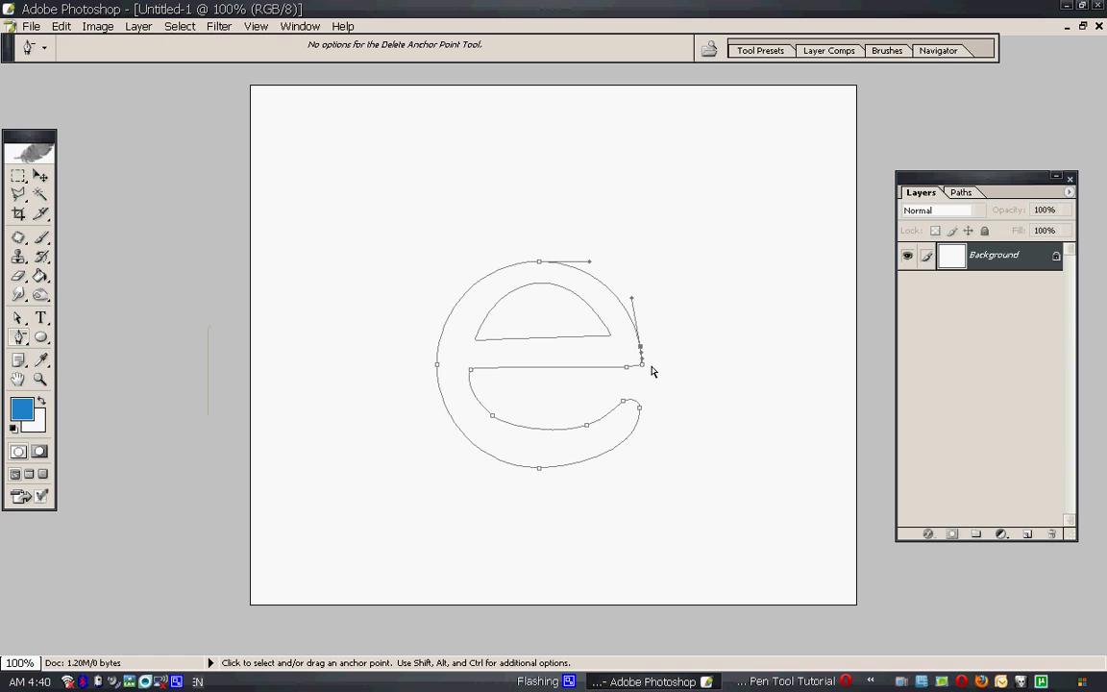
pyautogui.click(643, 365)
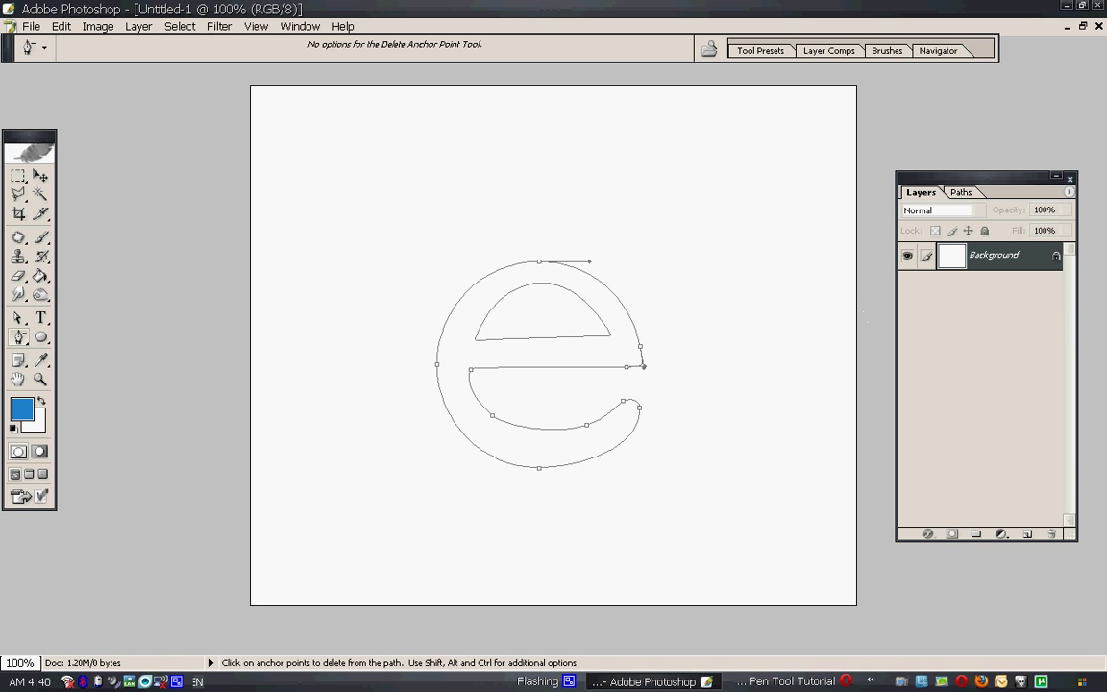
# Step: Create a new layer above the Background
pyautogui.click(1025, 534)
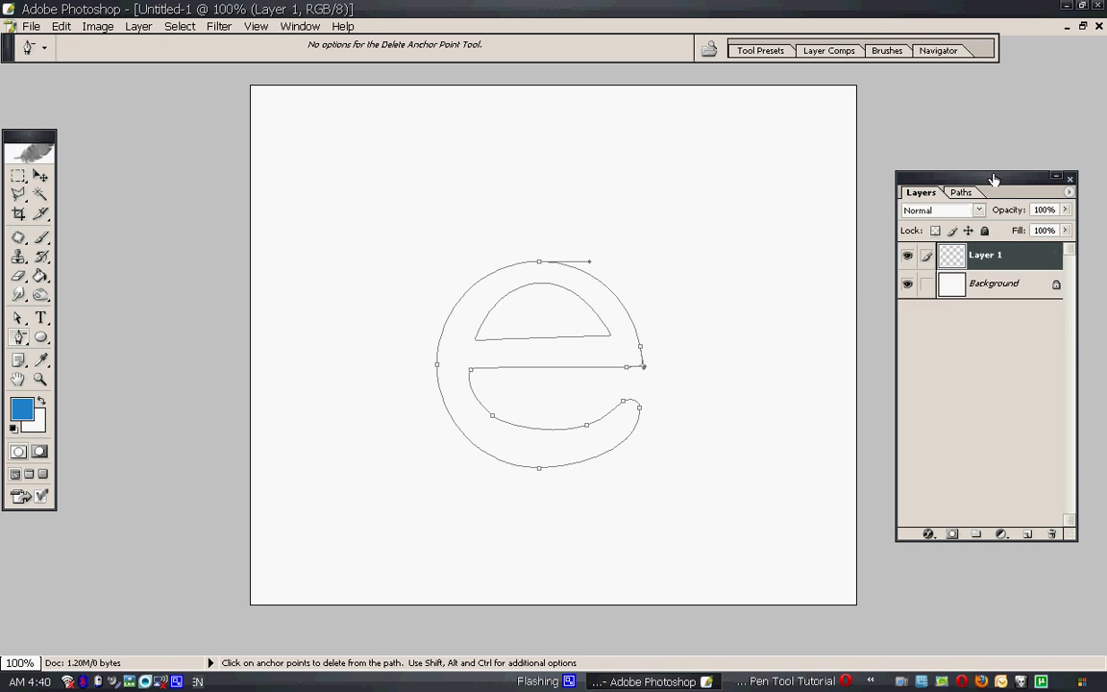
pyautogui.click(961, 193)
pyautogui.rightClick(963, 225)
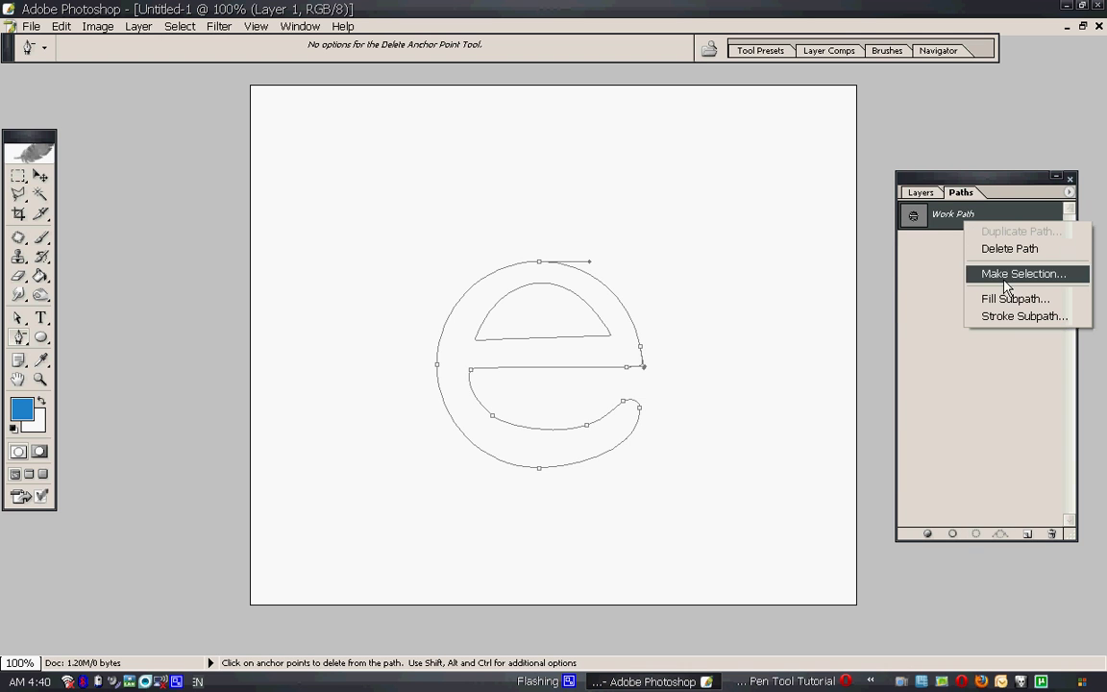
pyautogui.click(1006, 298)
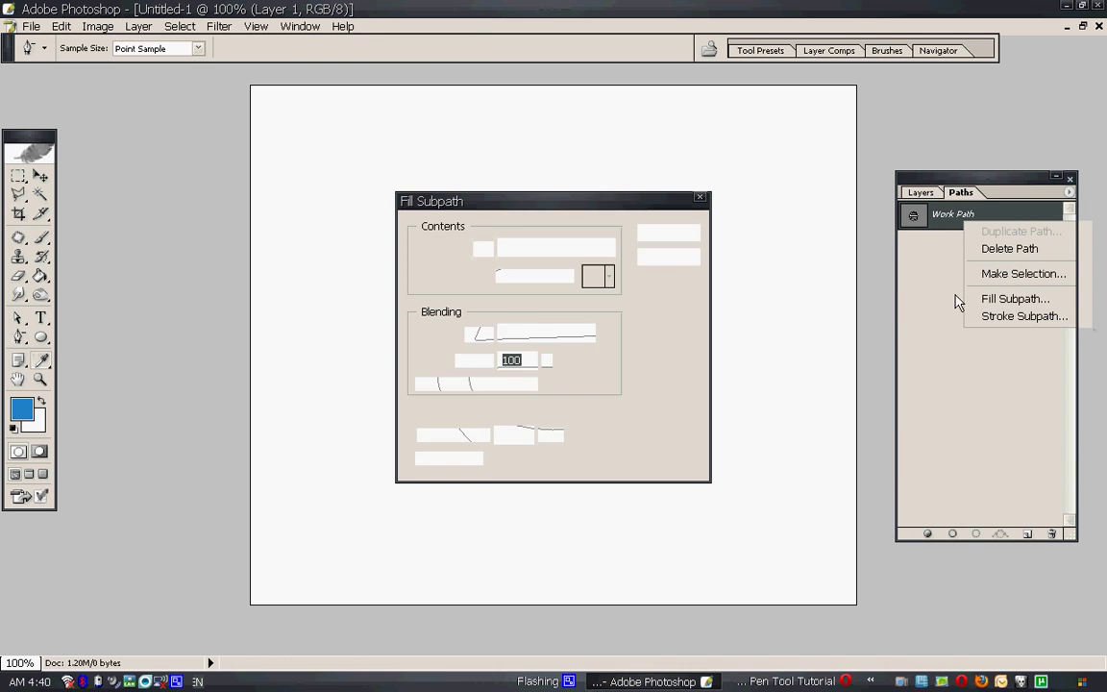
pyautogui.click(664, 235)
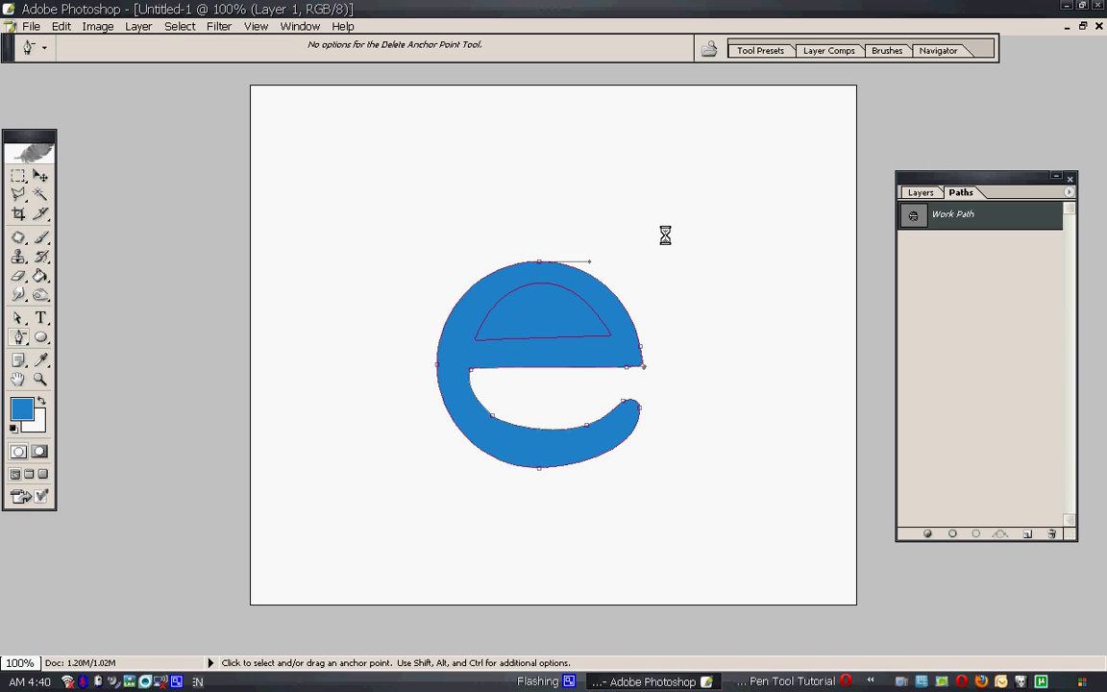
pyautogui.click(63, 28)
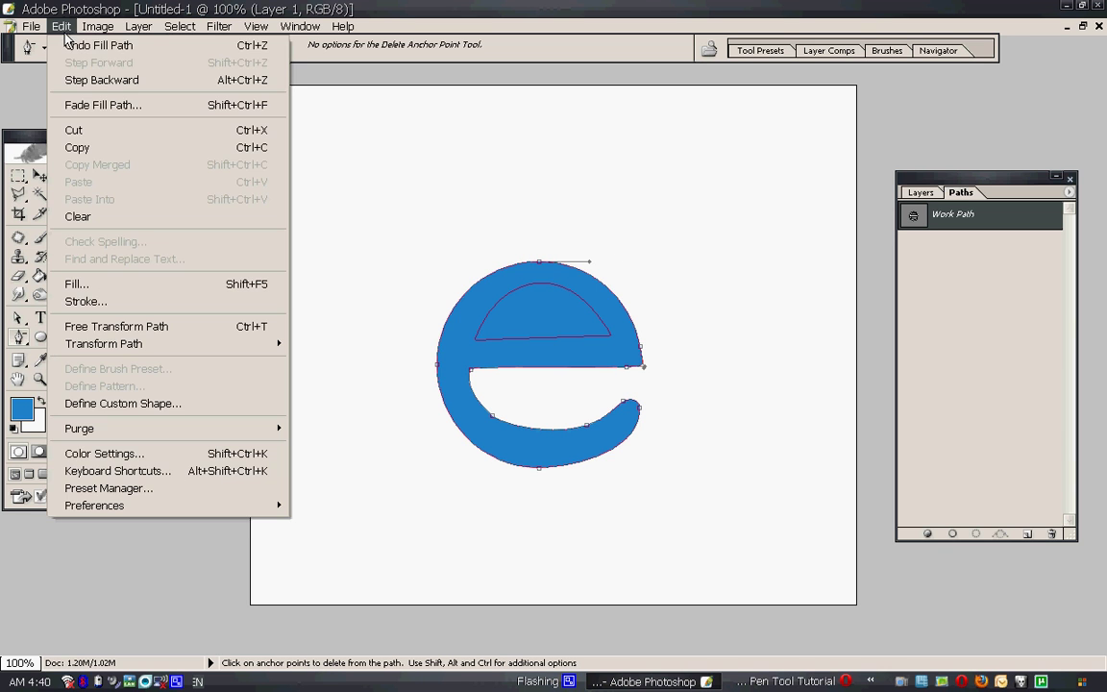
pyautogui.click(69, 46)
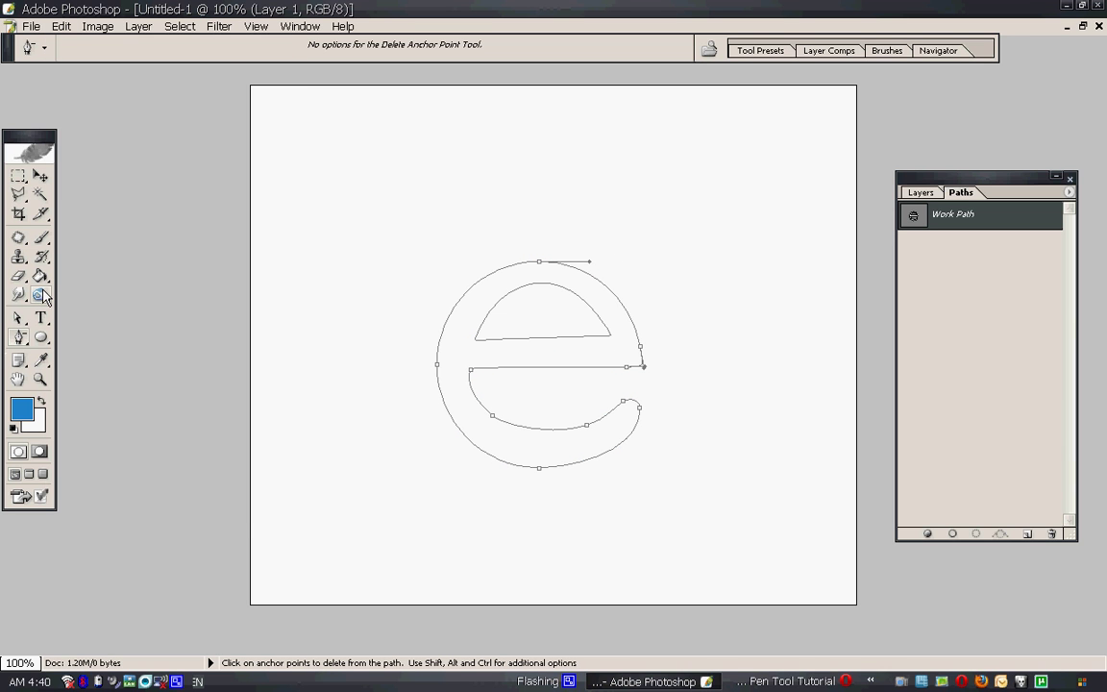
# Step: Deselect the single subpath and fill the entire Work Path with the blue foreground color on Layer 1
pyautogui.moveTo(19, 341); pyautogui.dragTo(67, 333)
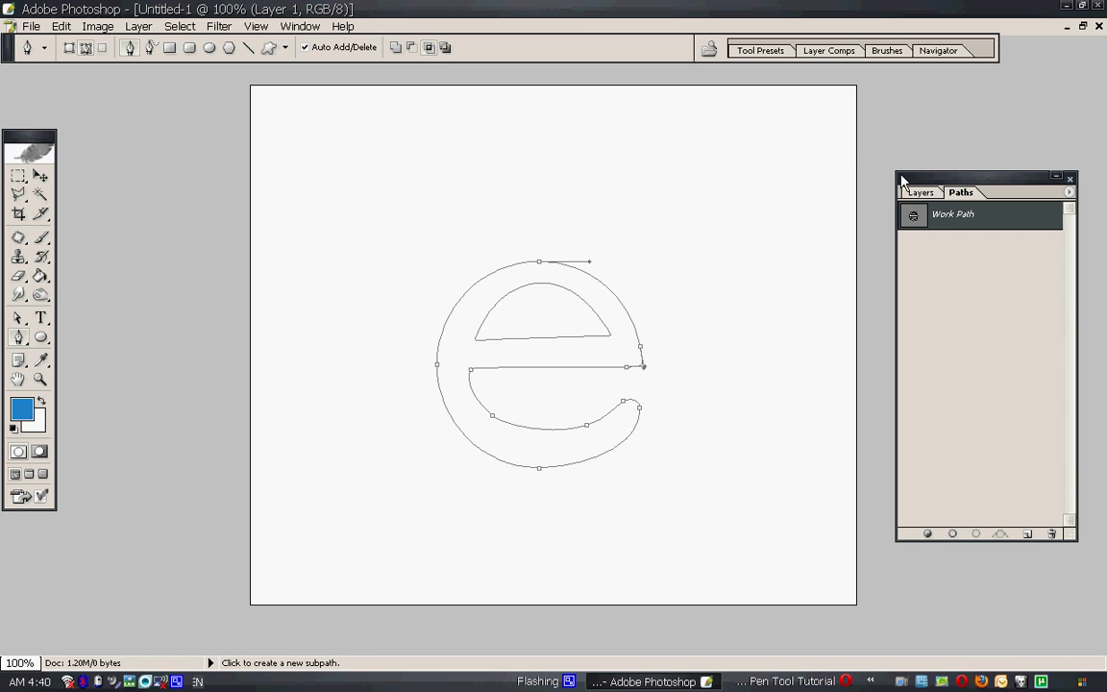
pyautogui.click(949, 255)
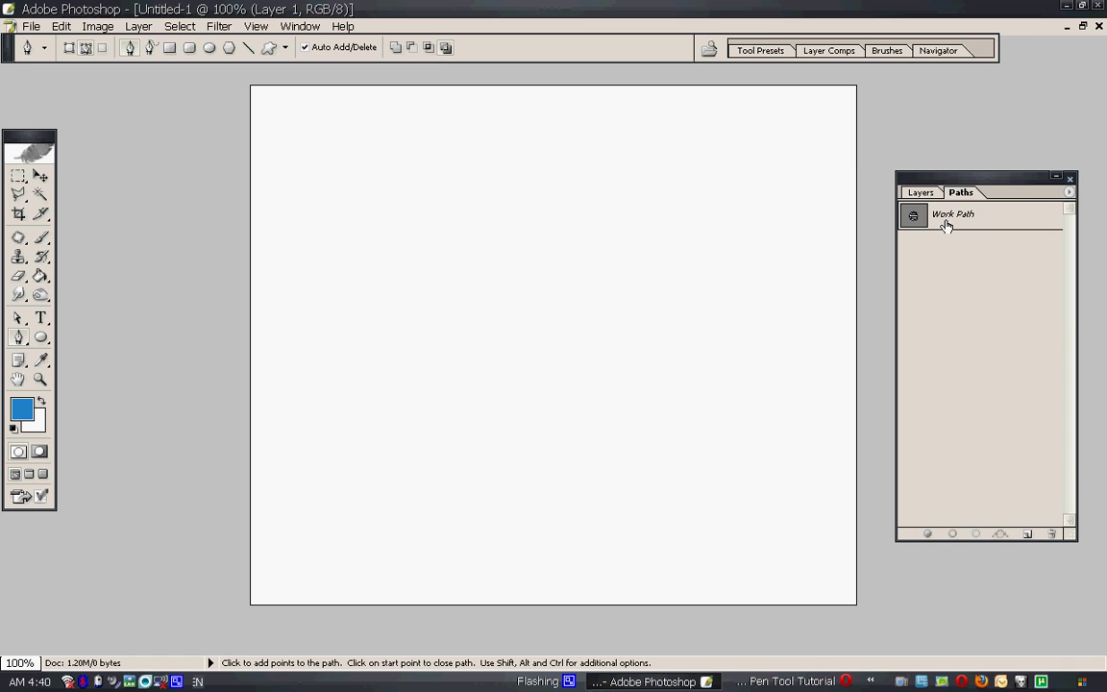
pyautogui.click(946, 223)
pyautogui.rightClick(946, 225)
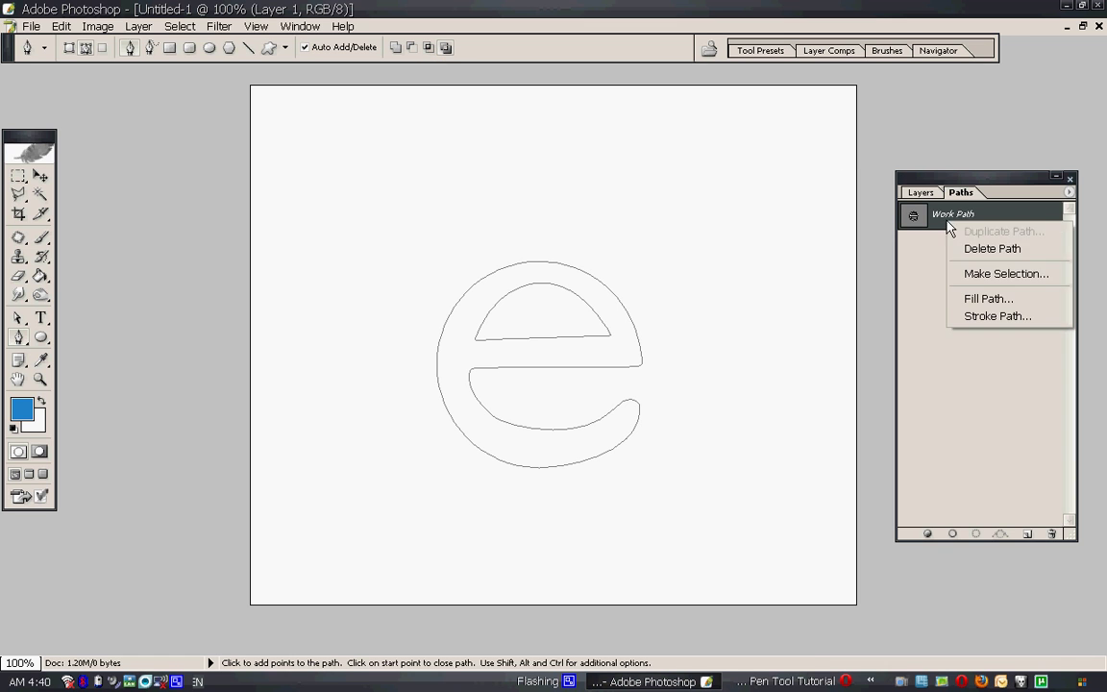
pyautogui.click(960, 297)
pyautogui.click(687, 238)
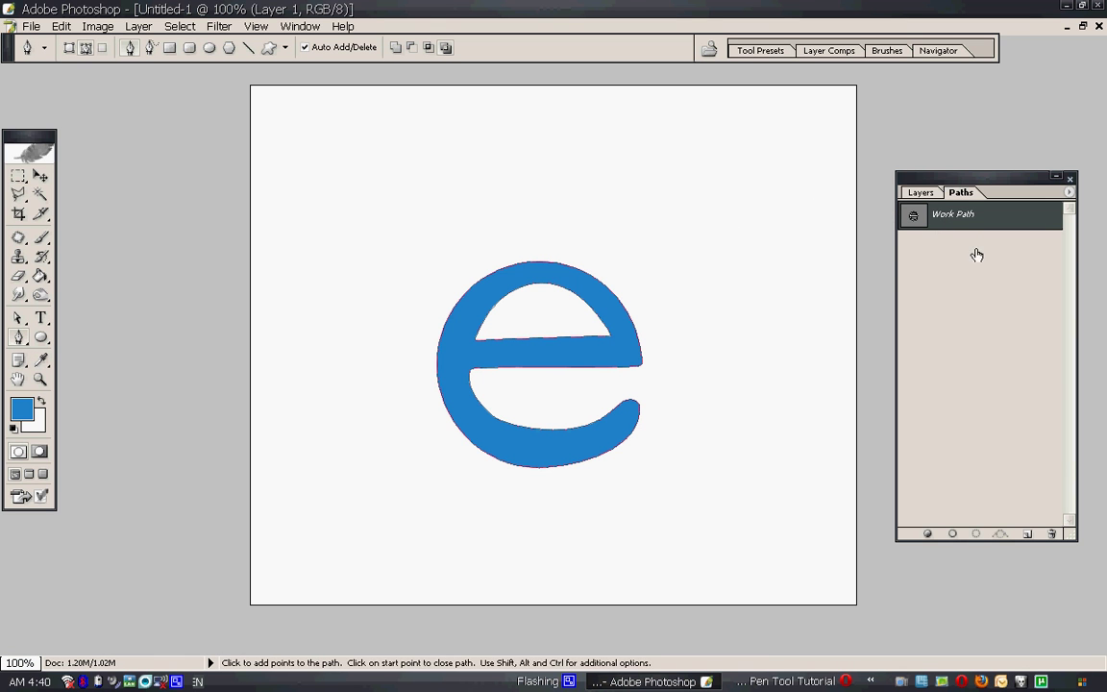
# Step: Check the filled e by toggling Layer 1's visibility, and add another new layer above it
pyautogui.click(920, 192)
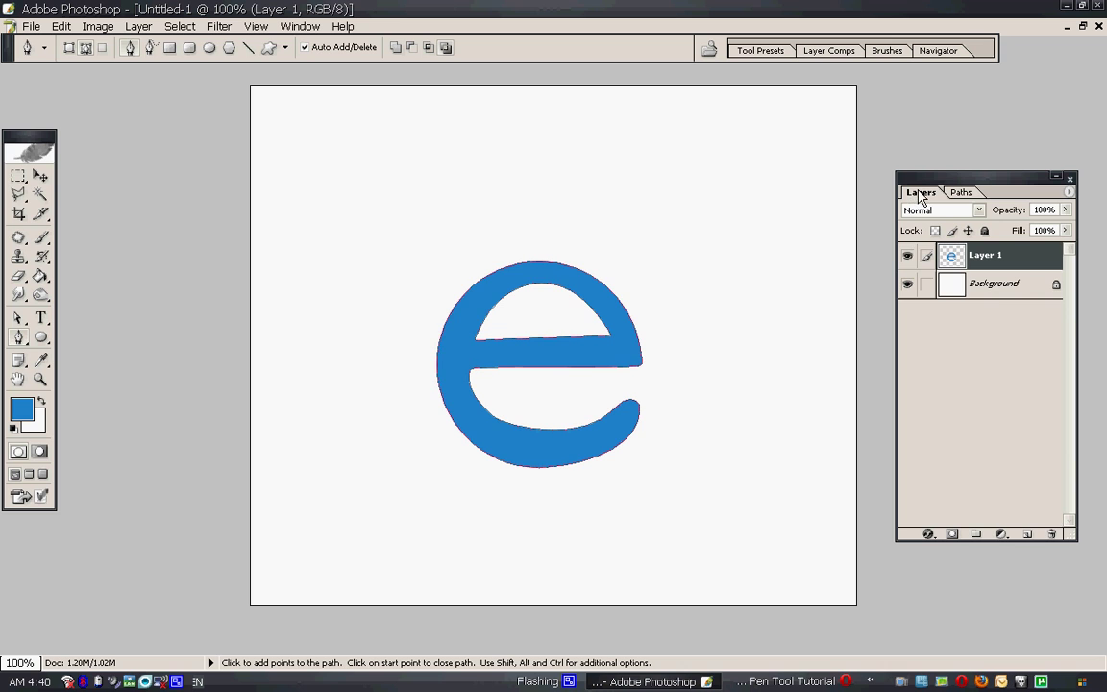
pyautogui.click(906, 258)
pyautogui.click(908, 258)
pyautogui.click(1025, 534)
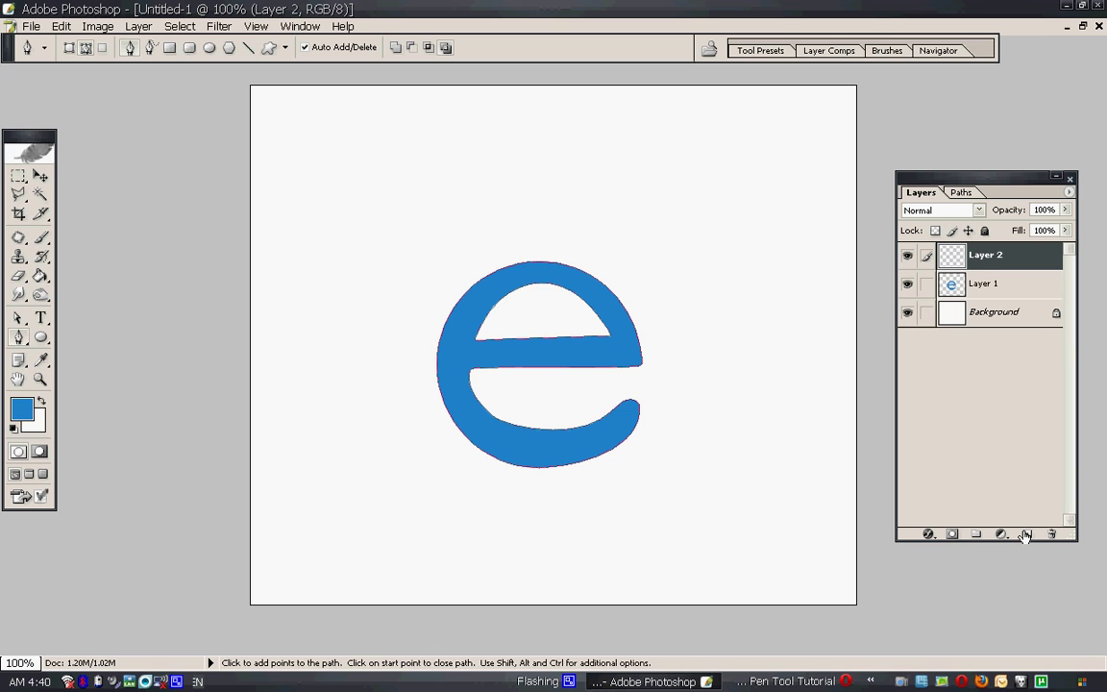
# Step: Free-transform the Work Path to 97.9% width and 98.3% height so it sits slightly inside the filled e, and apply it
pyautogui.click(21, 336)
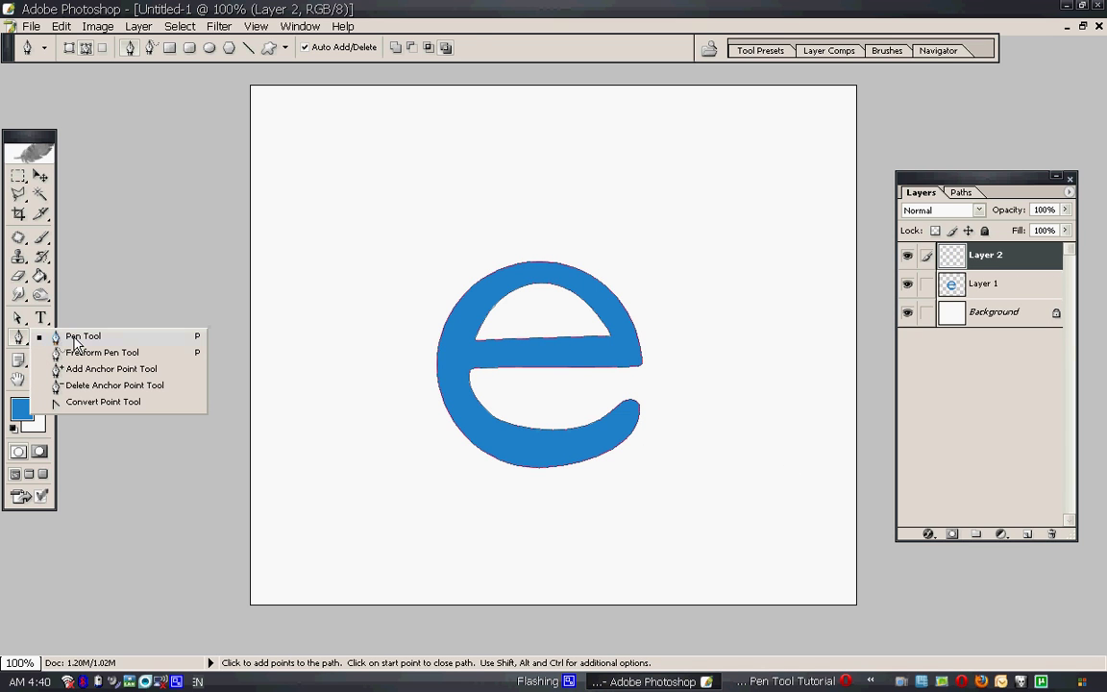
pyautogui.click(76, 368)
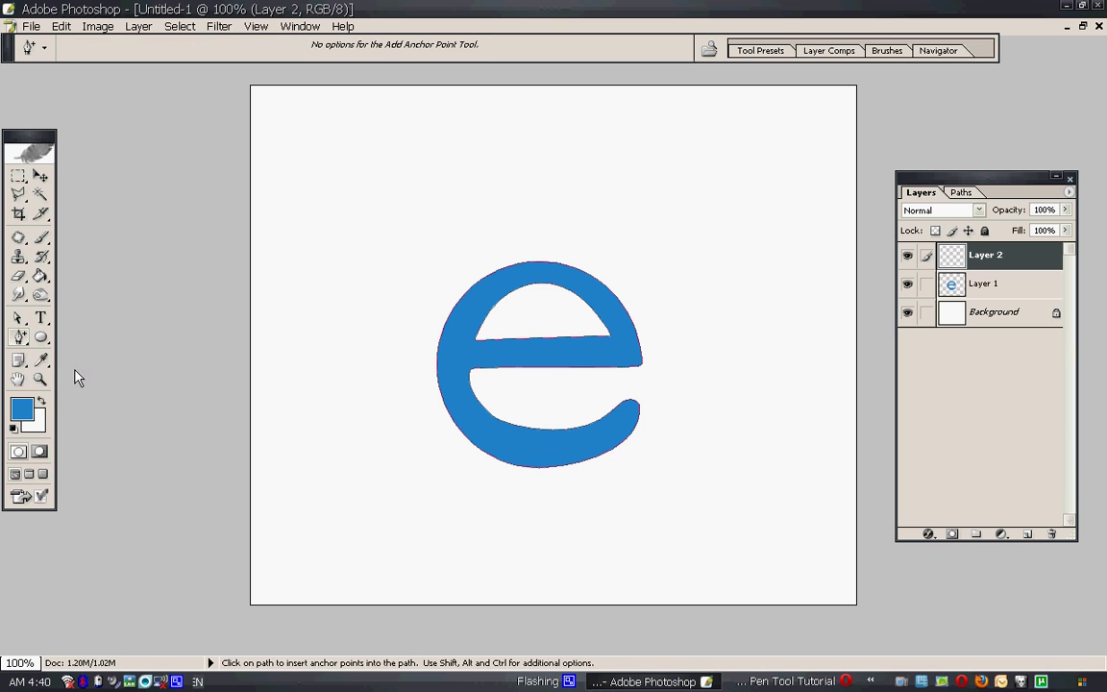
pyautogui.click(960, 192)
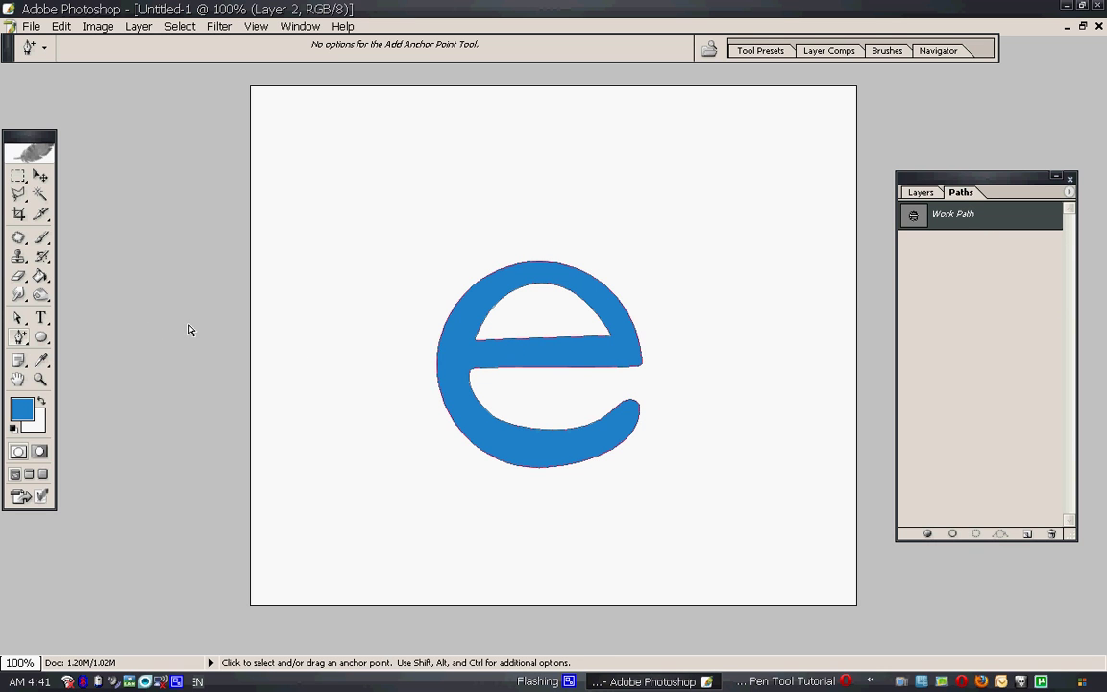
pyautogui.click(61, 26)
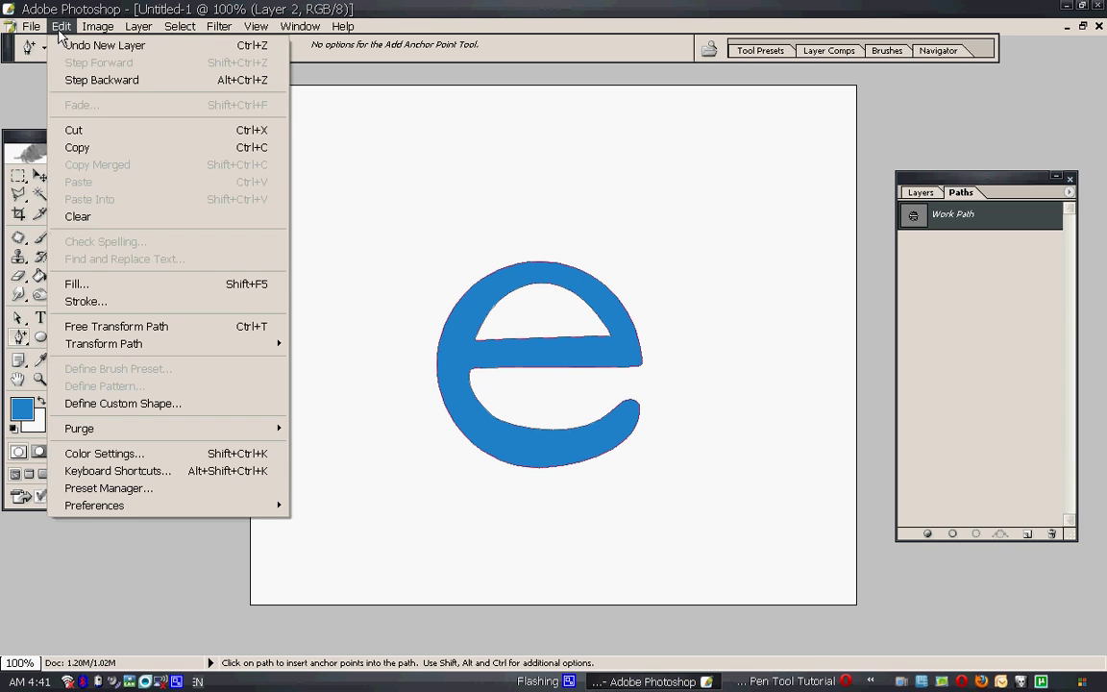
pyautogui.click(130, 325)
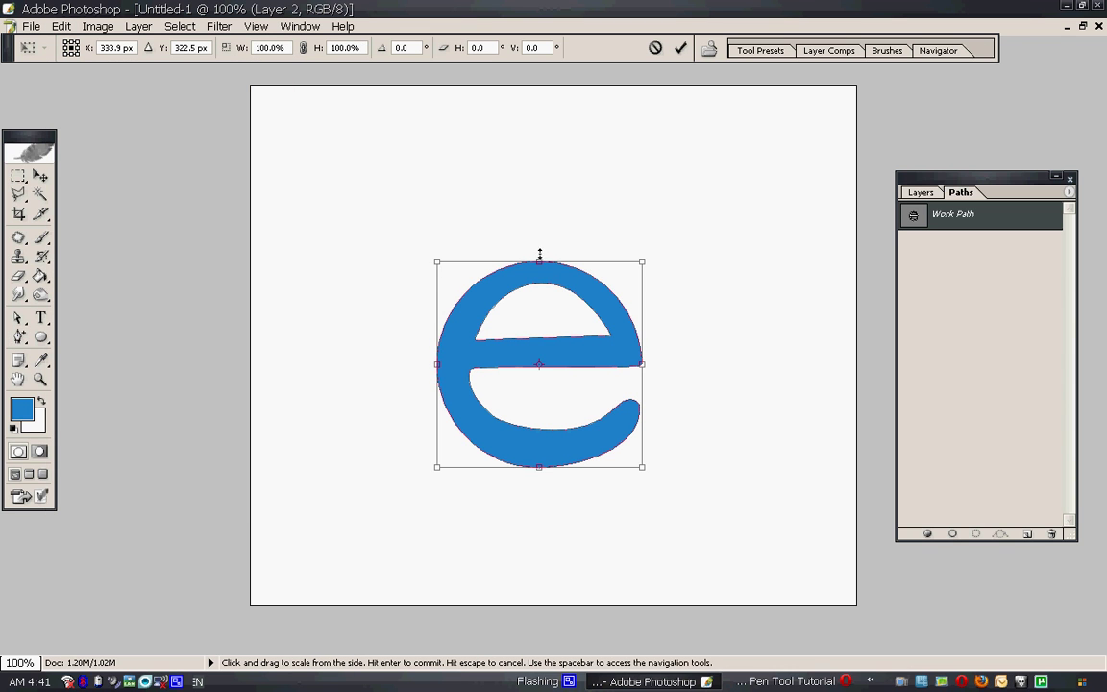
pyautogui.moveTo(539, 253); pyautogui.dragTo(540, 260)
pyautogui.moveTo(539, 254); pyautogui.dragTo(539, 257)
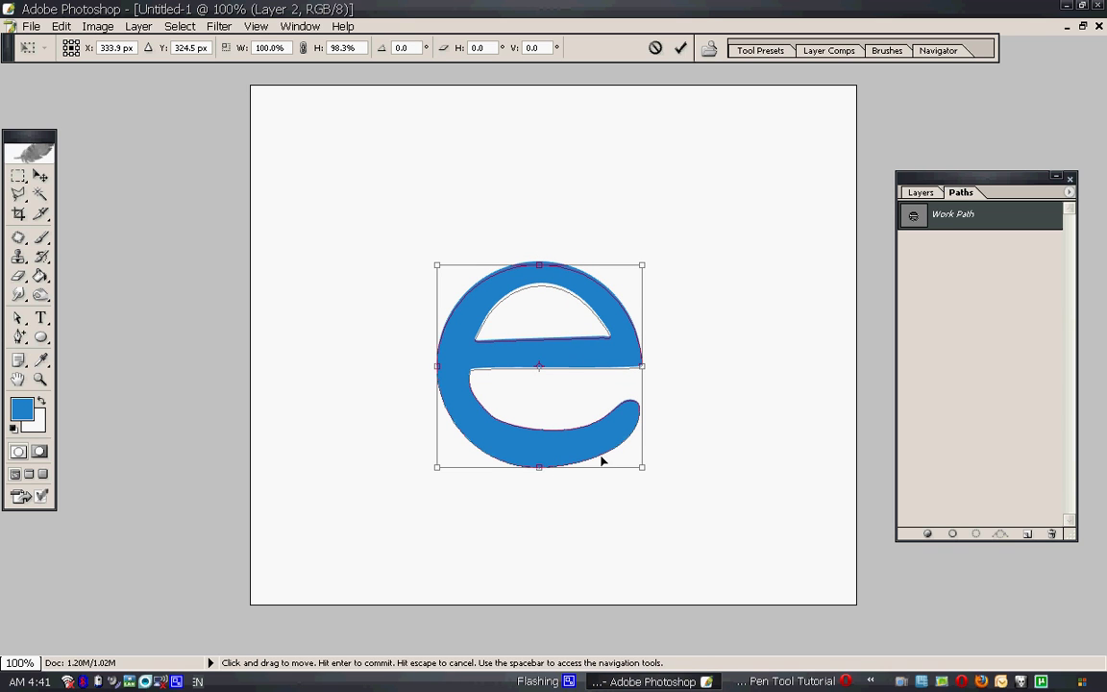
pyautogui.moveTo(643, 365); pyautogui.dragTo(644, 365)
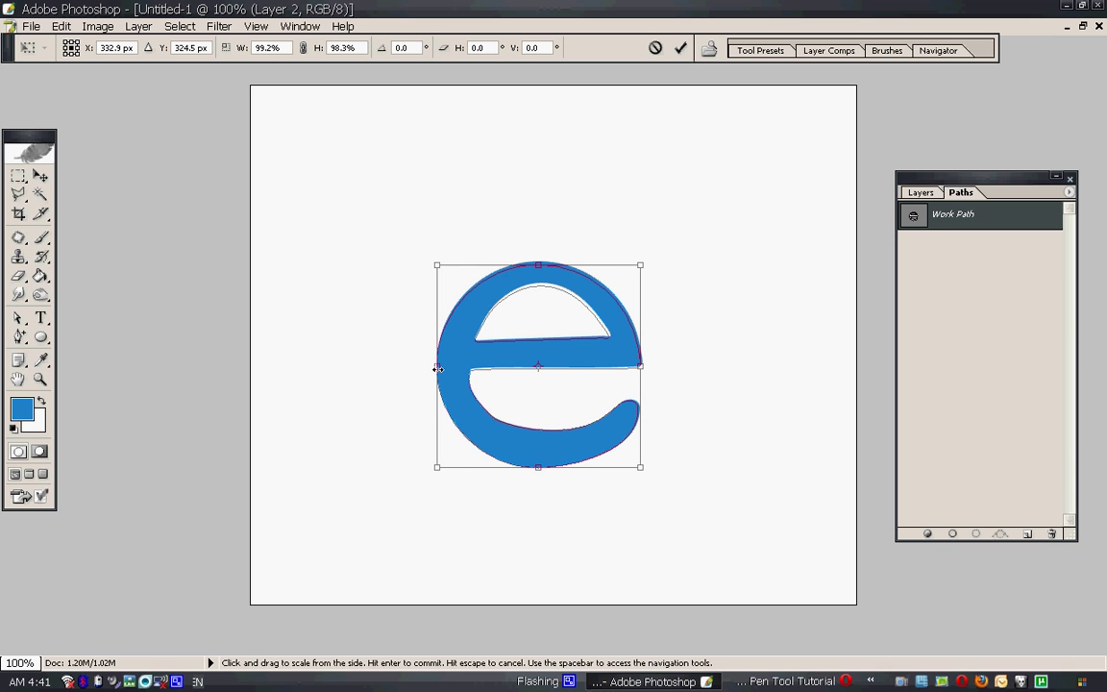
pyautogui.moveTo(437, 368); pyautogui.dragTo(440, 368)
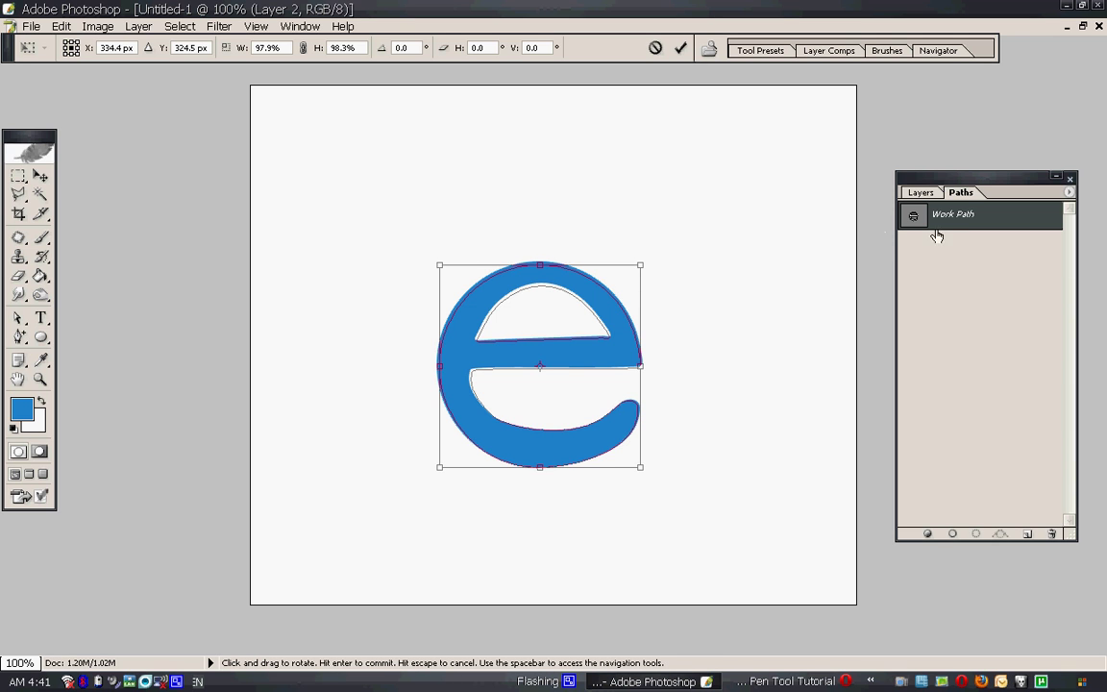
pyautogui.click(43, 177)
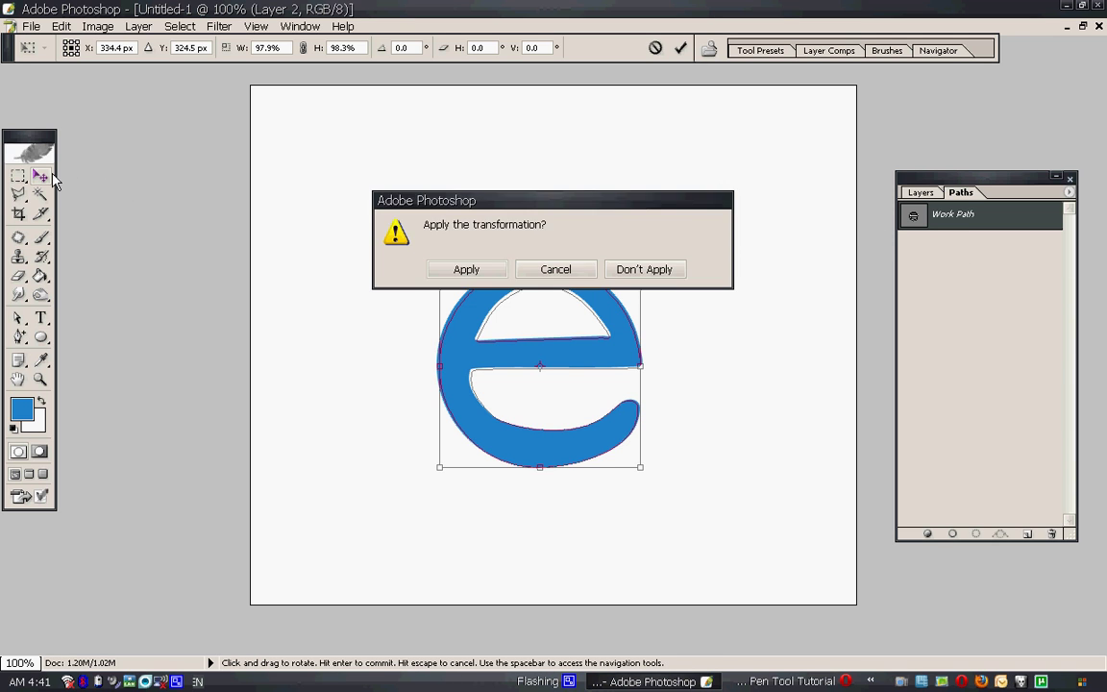
pyautogui.press('Return')
# Step: Set the foreground color to the lighter blue 62B7F2
pyautogui.click(24, 412)
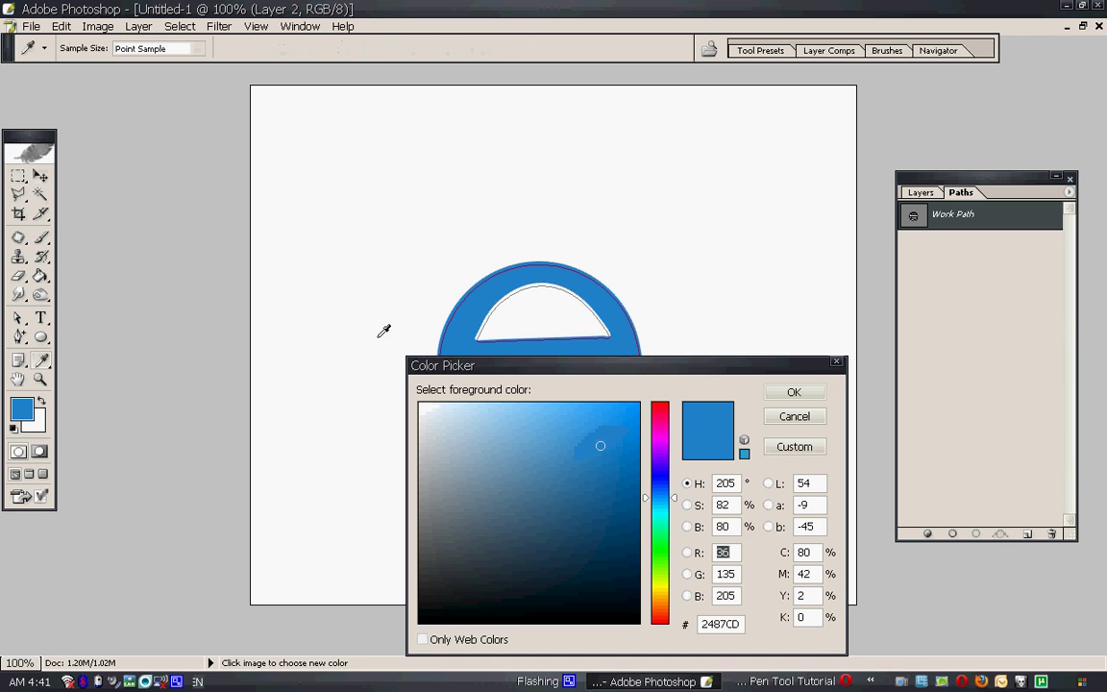
pyautogui.click(562, 436)
pyautogui.click(551, 413)
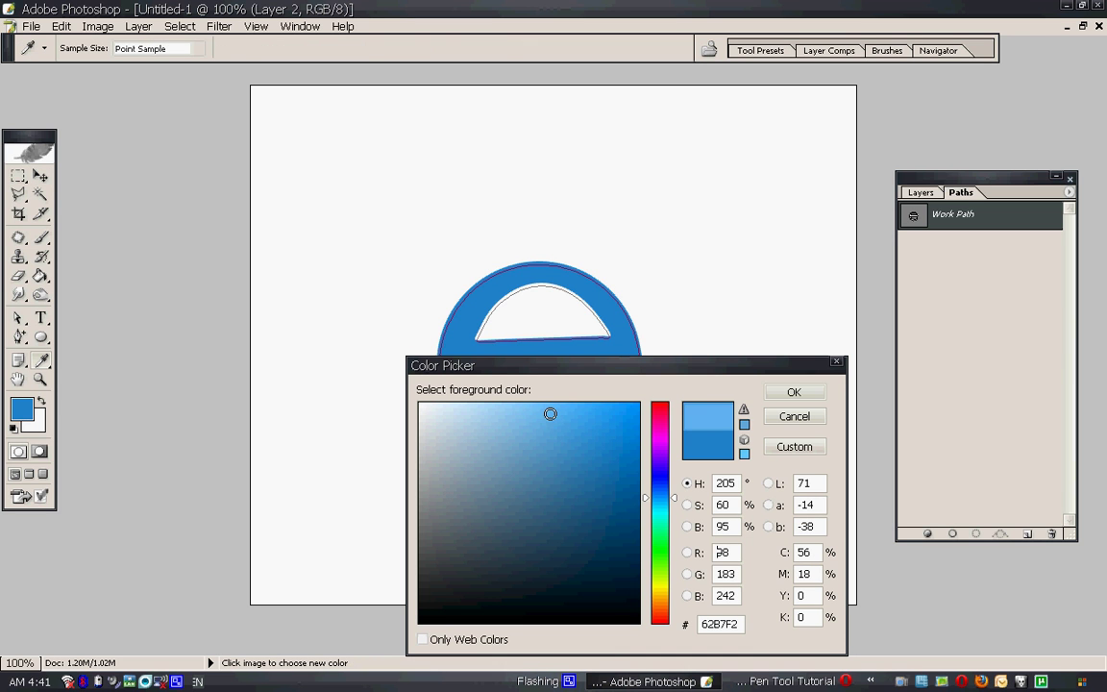
pyautogui.click(774, 395)
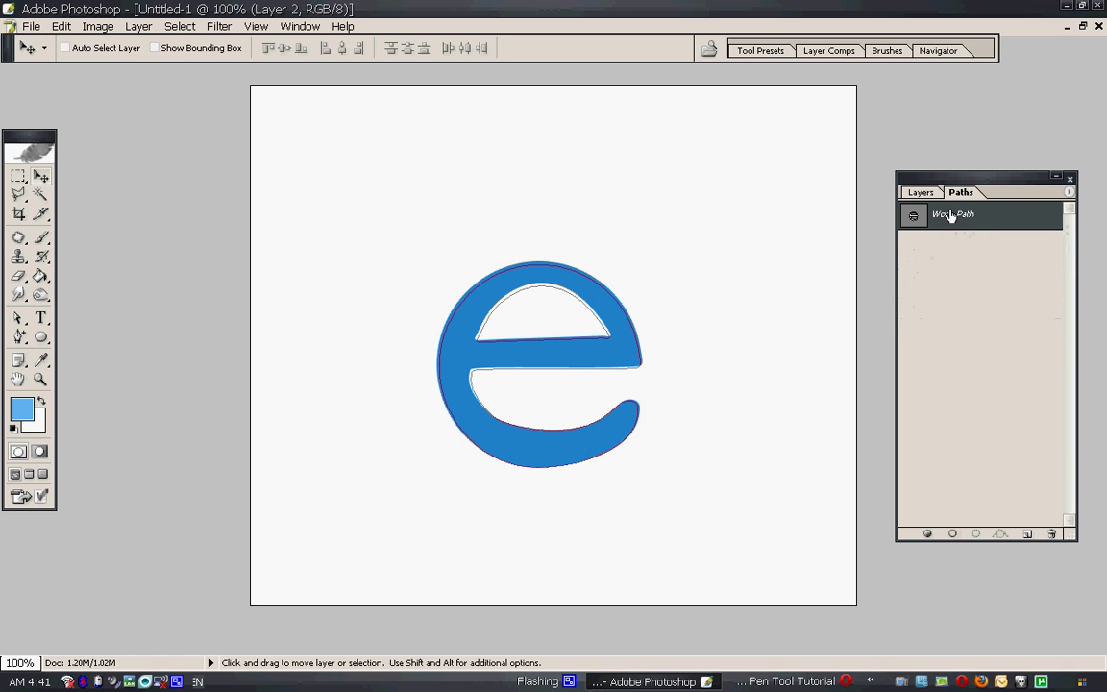
# Step: Fill the shrunken Work Path with the foreground color at 100% opacity on Layer 2 and deselect the path
pyautogui.rightClick(949, 217)
pyautogui.click(966, 285)
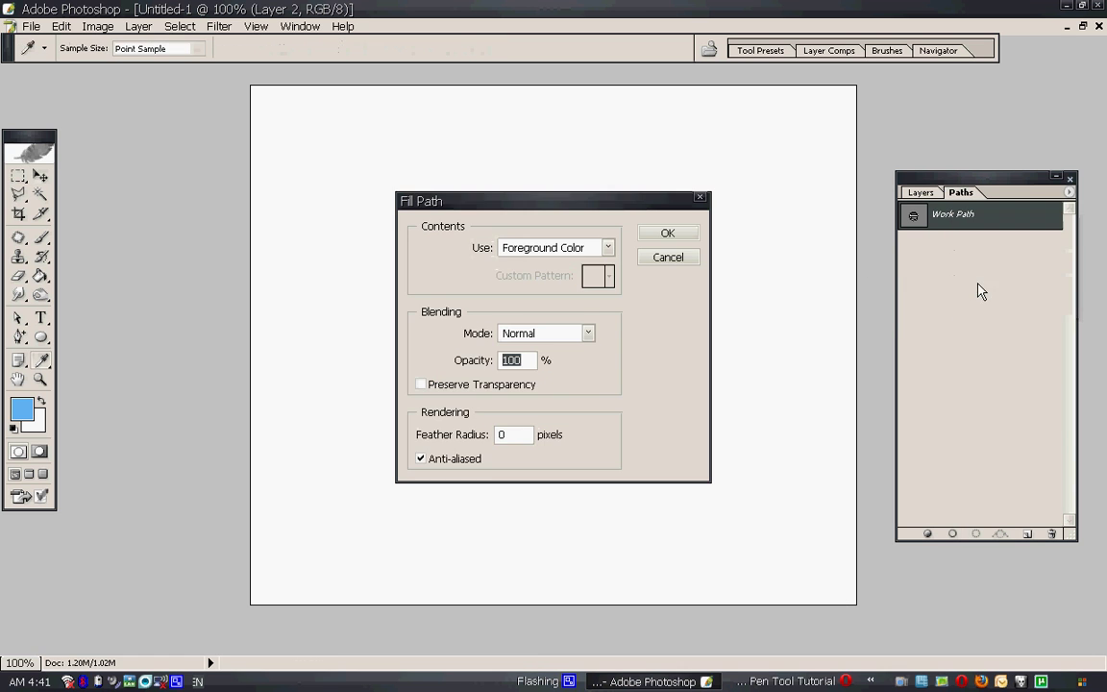
pyautogui.click(684, 238)
pyautogui.press('v')
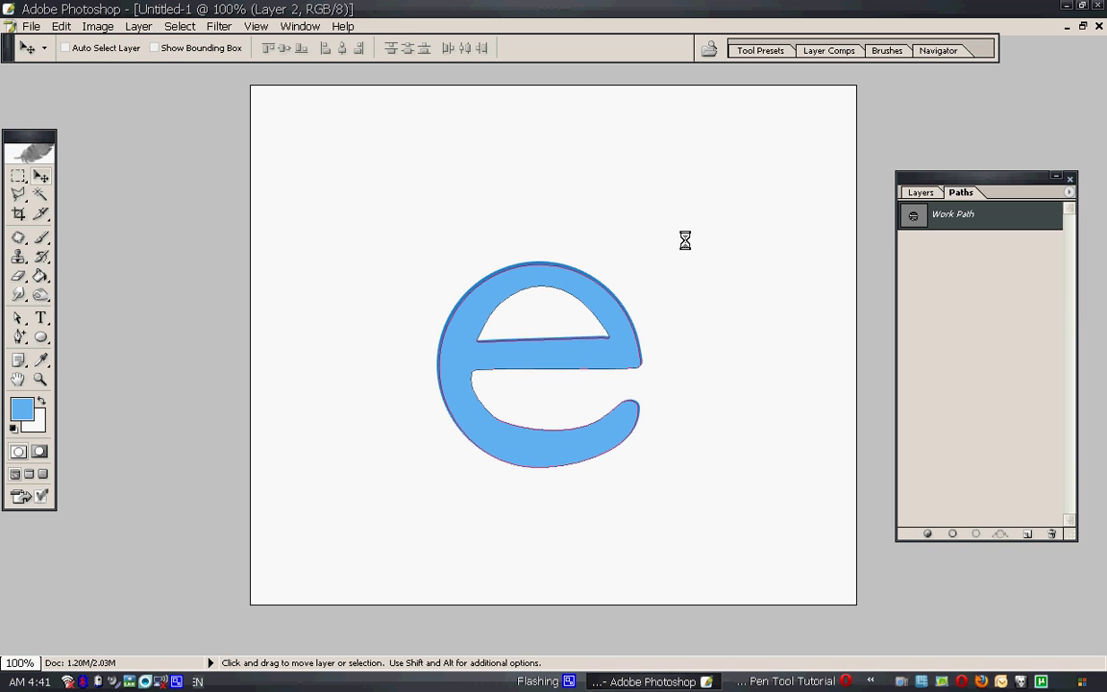
pyautogui.click(948, 259)
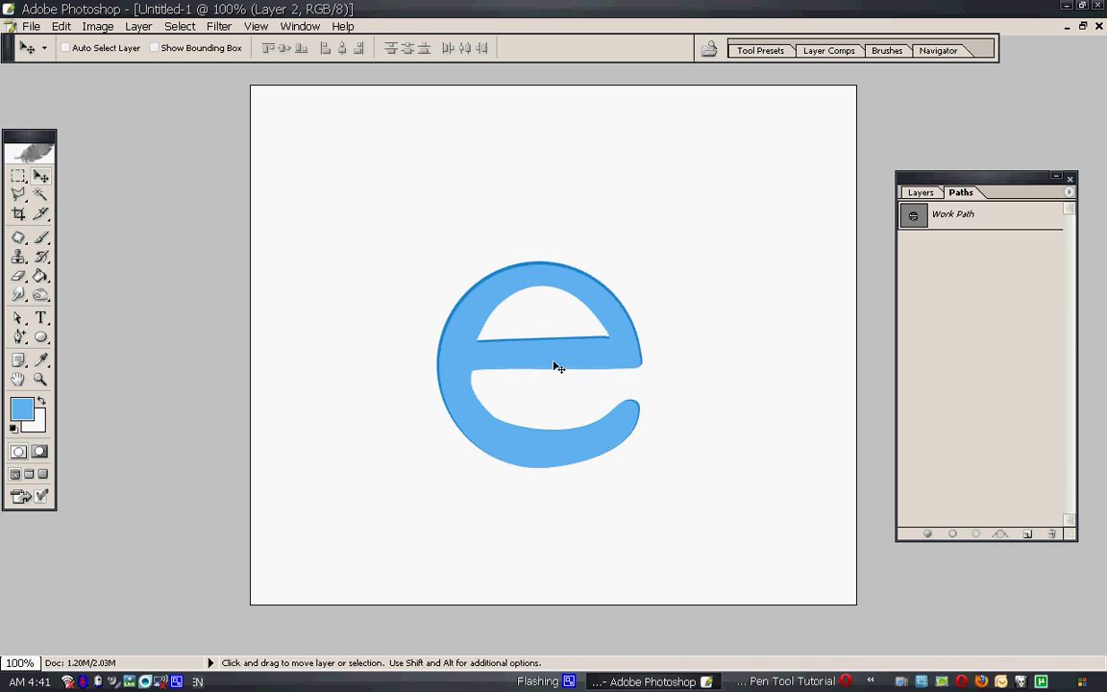